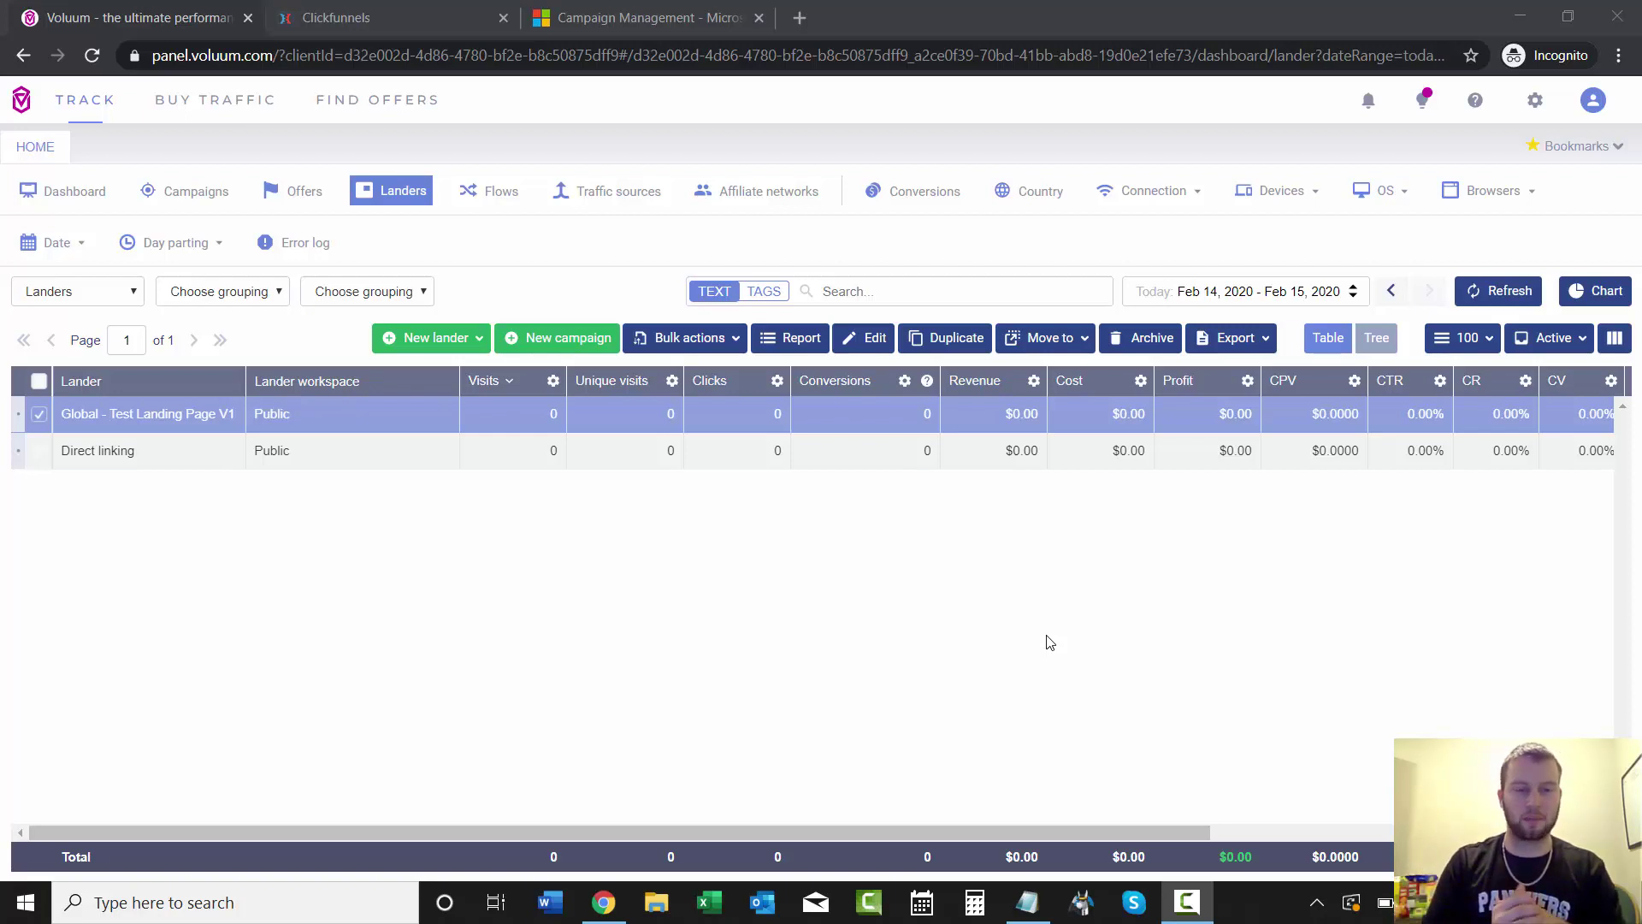
- Deselect the Global - Test Landing Page V1 lander and bring up new campaign choices under Campaigns
left_click(971, 648)
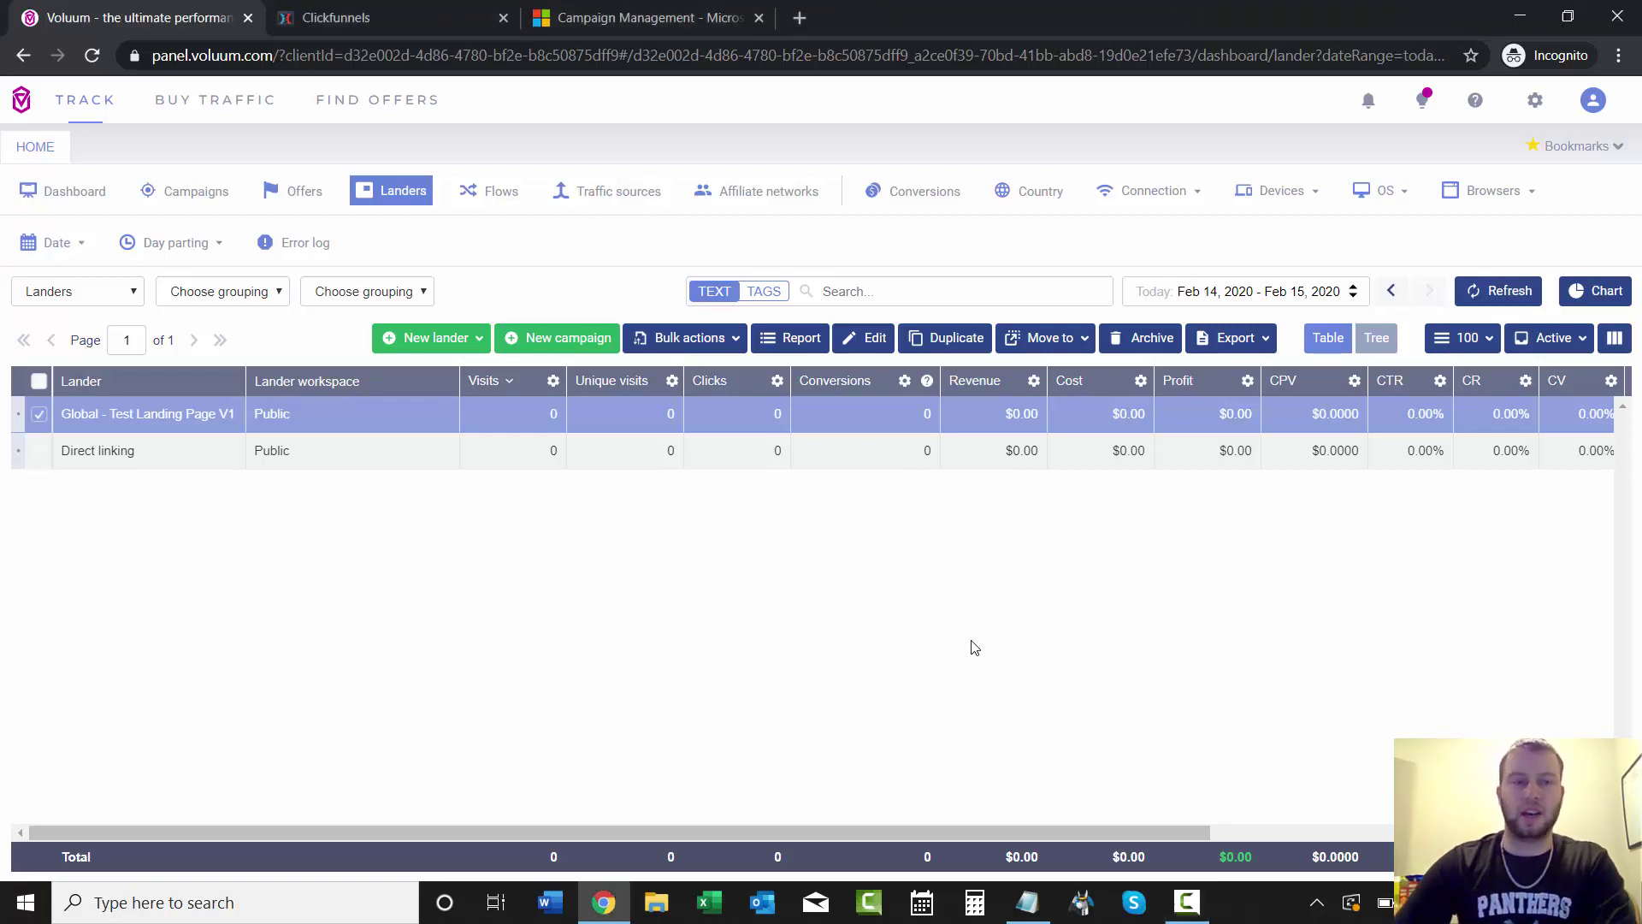
left_click(41, 415)
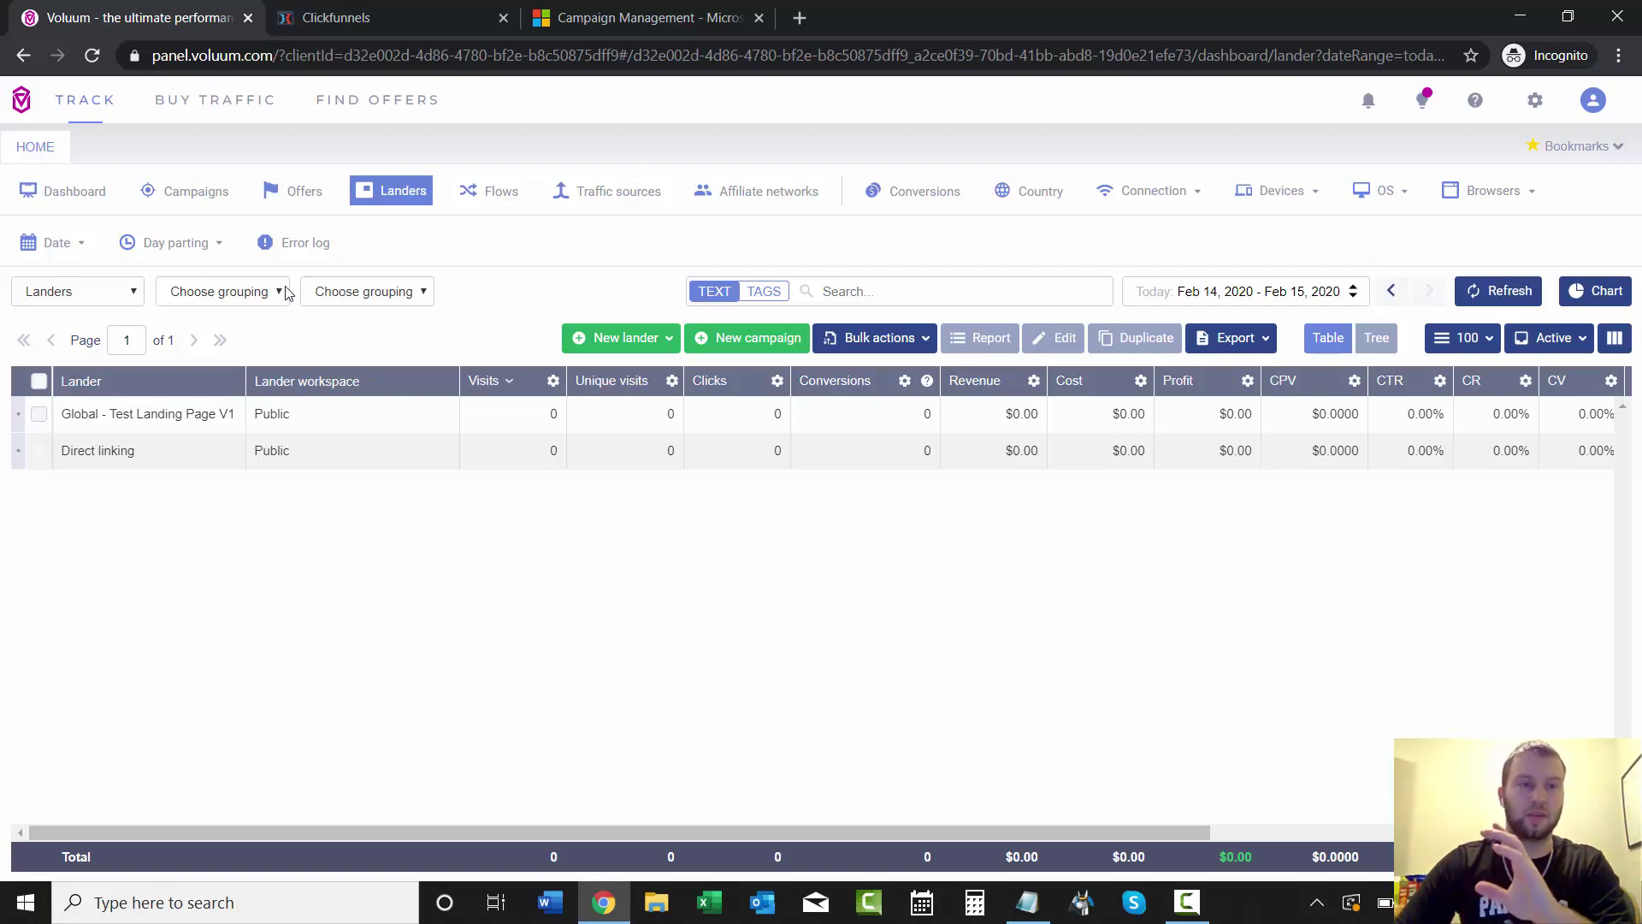
left_click(199, 211)
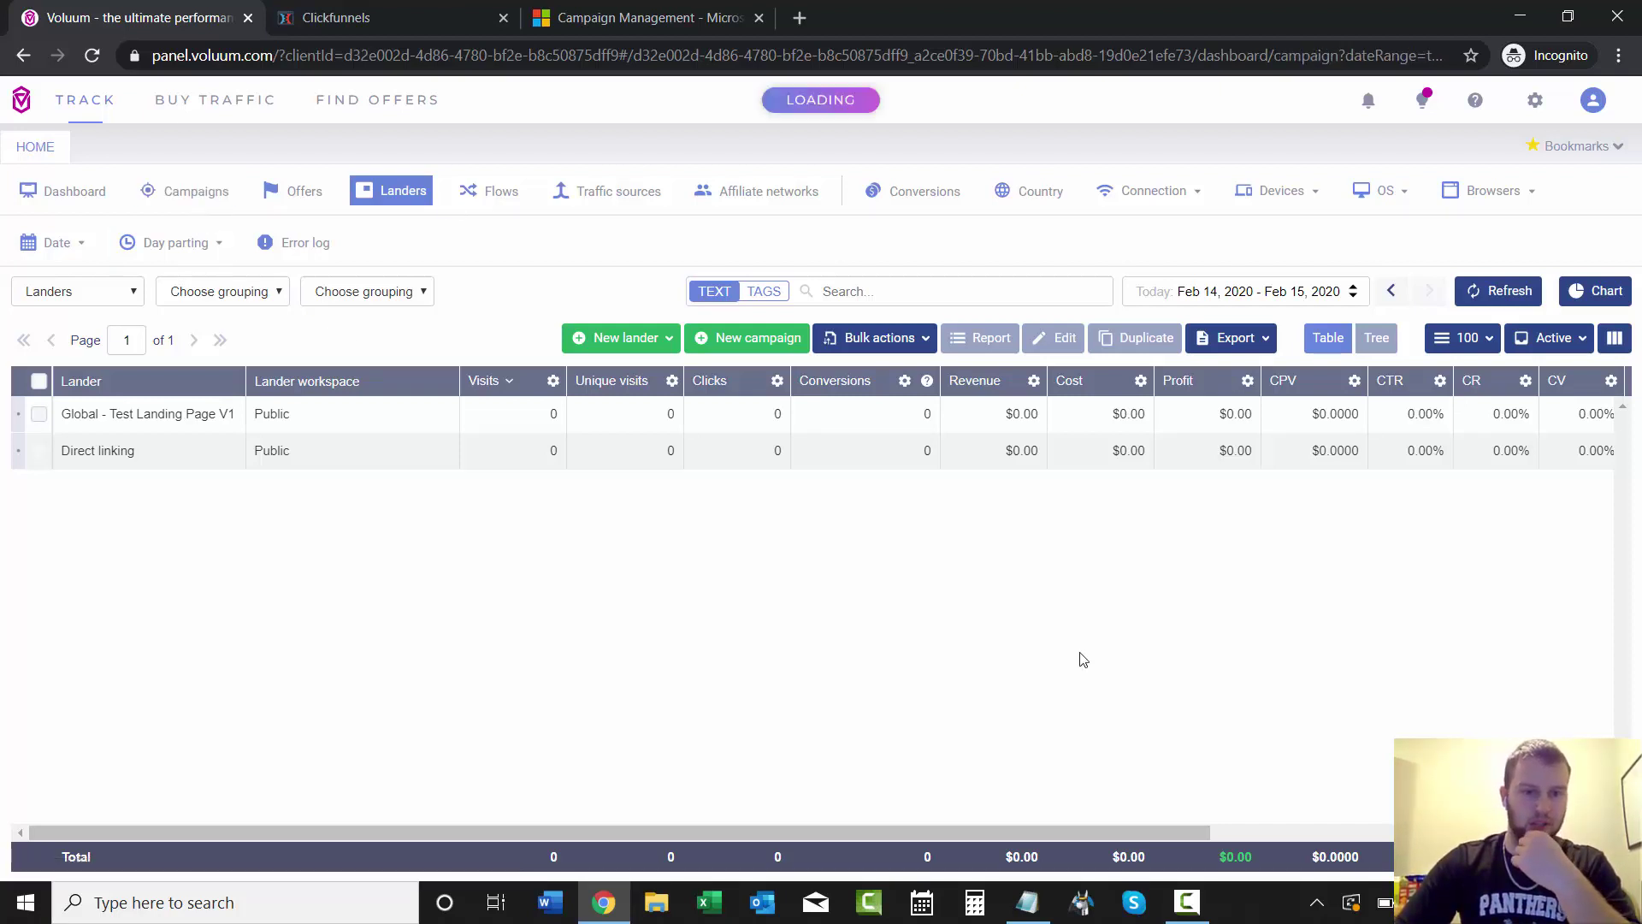
left_click(391, 344)
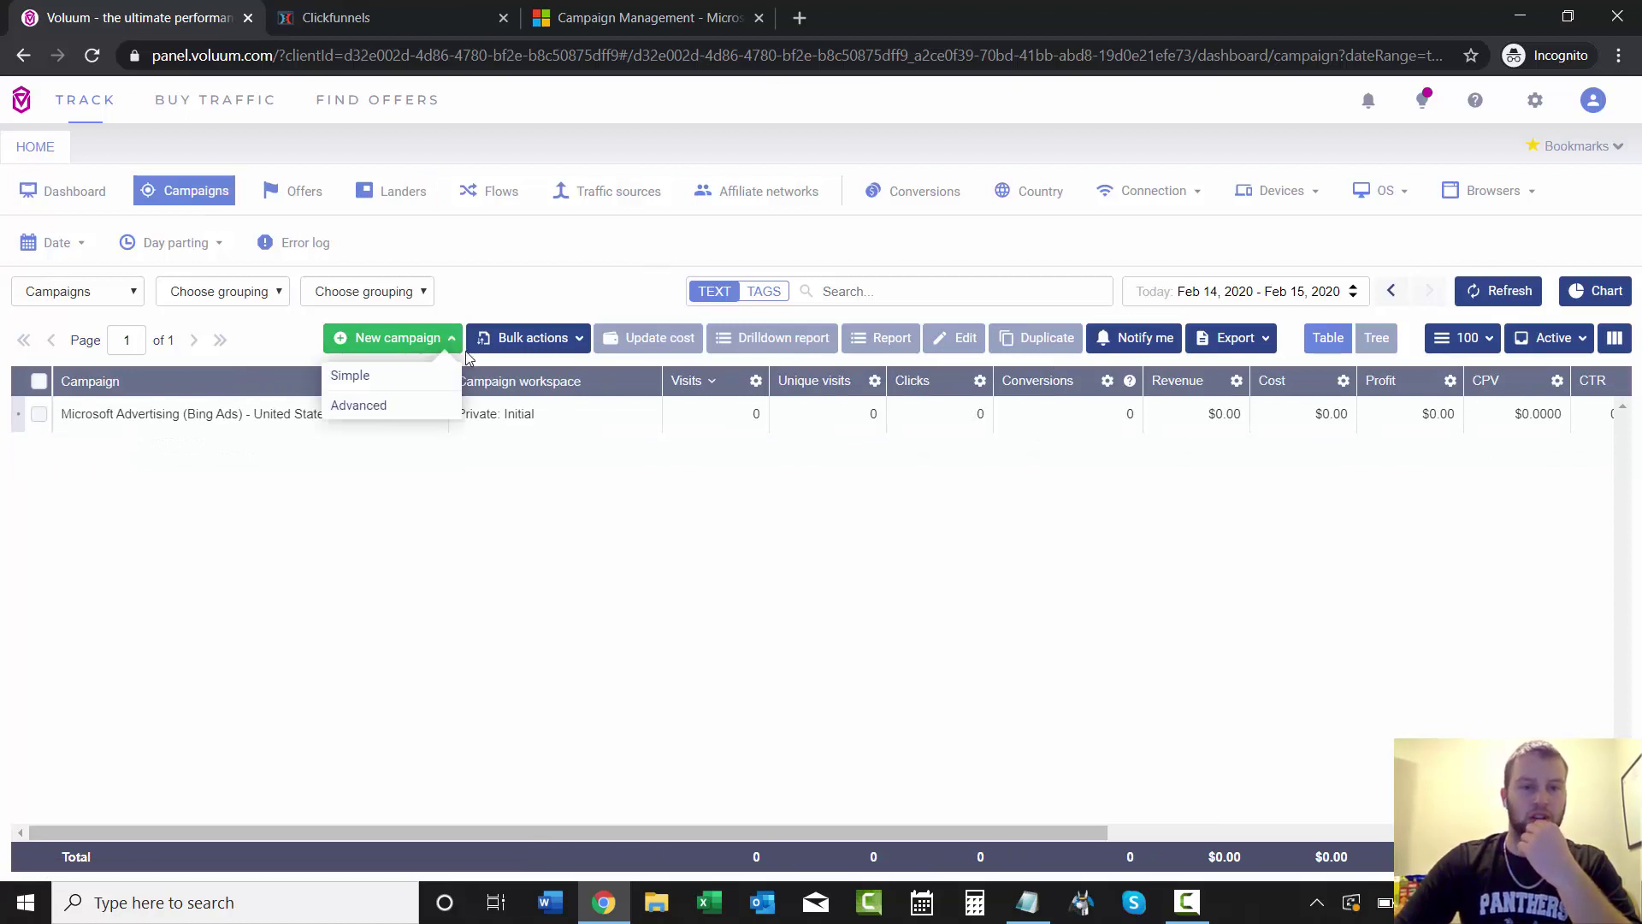
- Create an advanced campaign using Microsoft Advertising (Bing Ads), United States, named 'Panalean Landing Page Test'
left_click(435, 407)
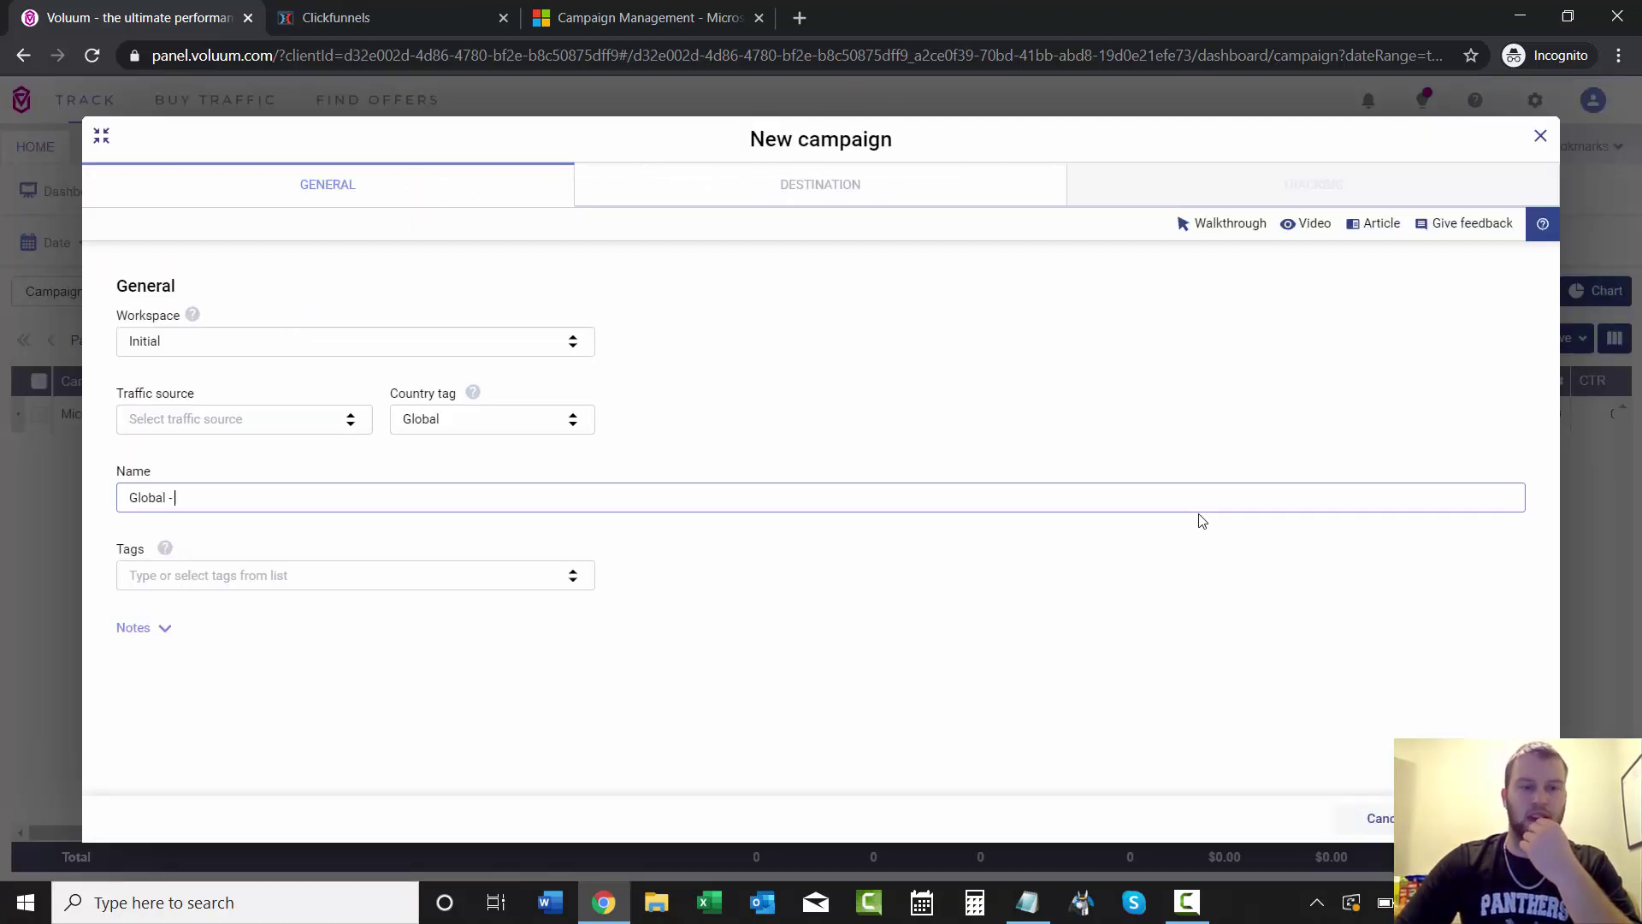
left_click(195, 431)
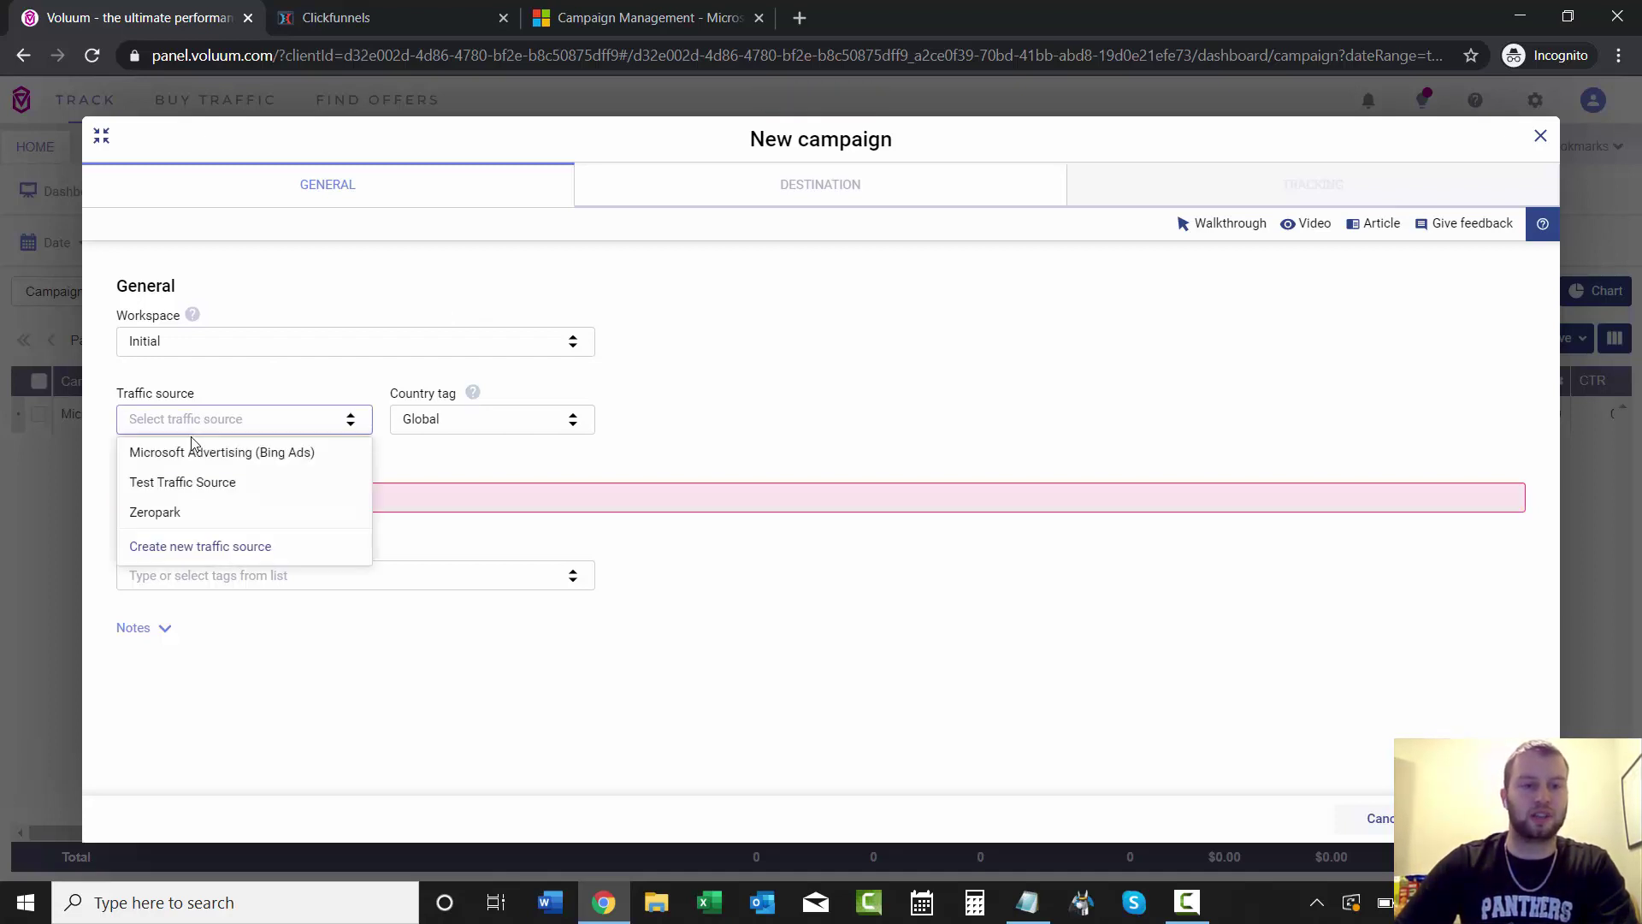
left_click(200, 465)
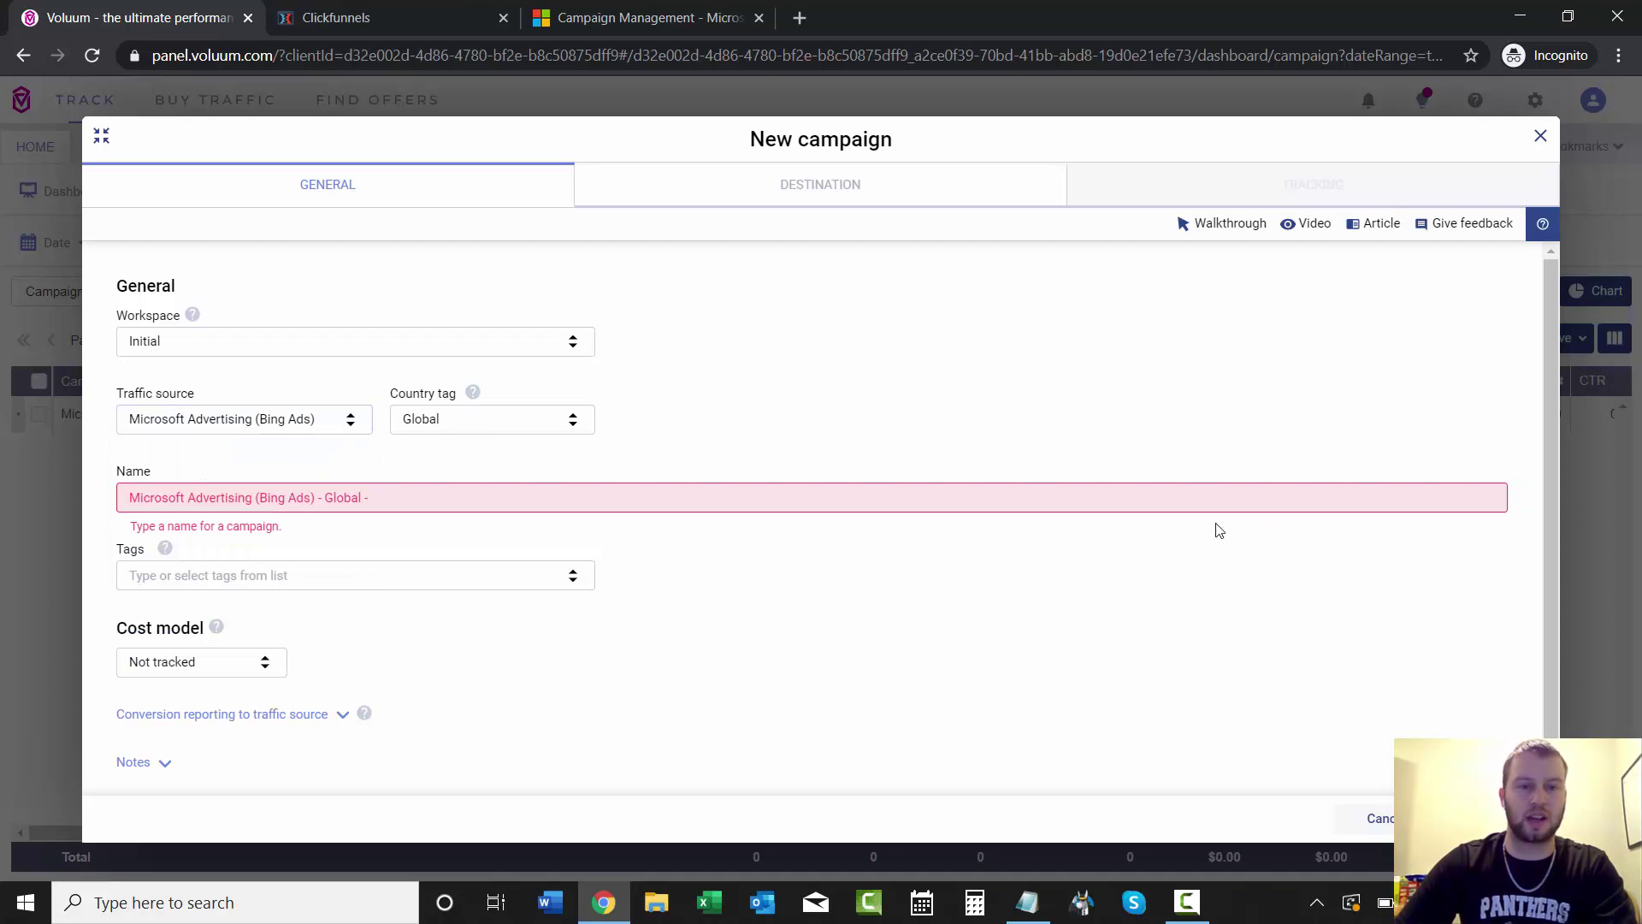
left_click(508, 424)
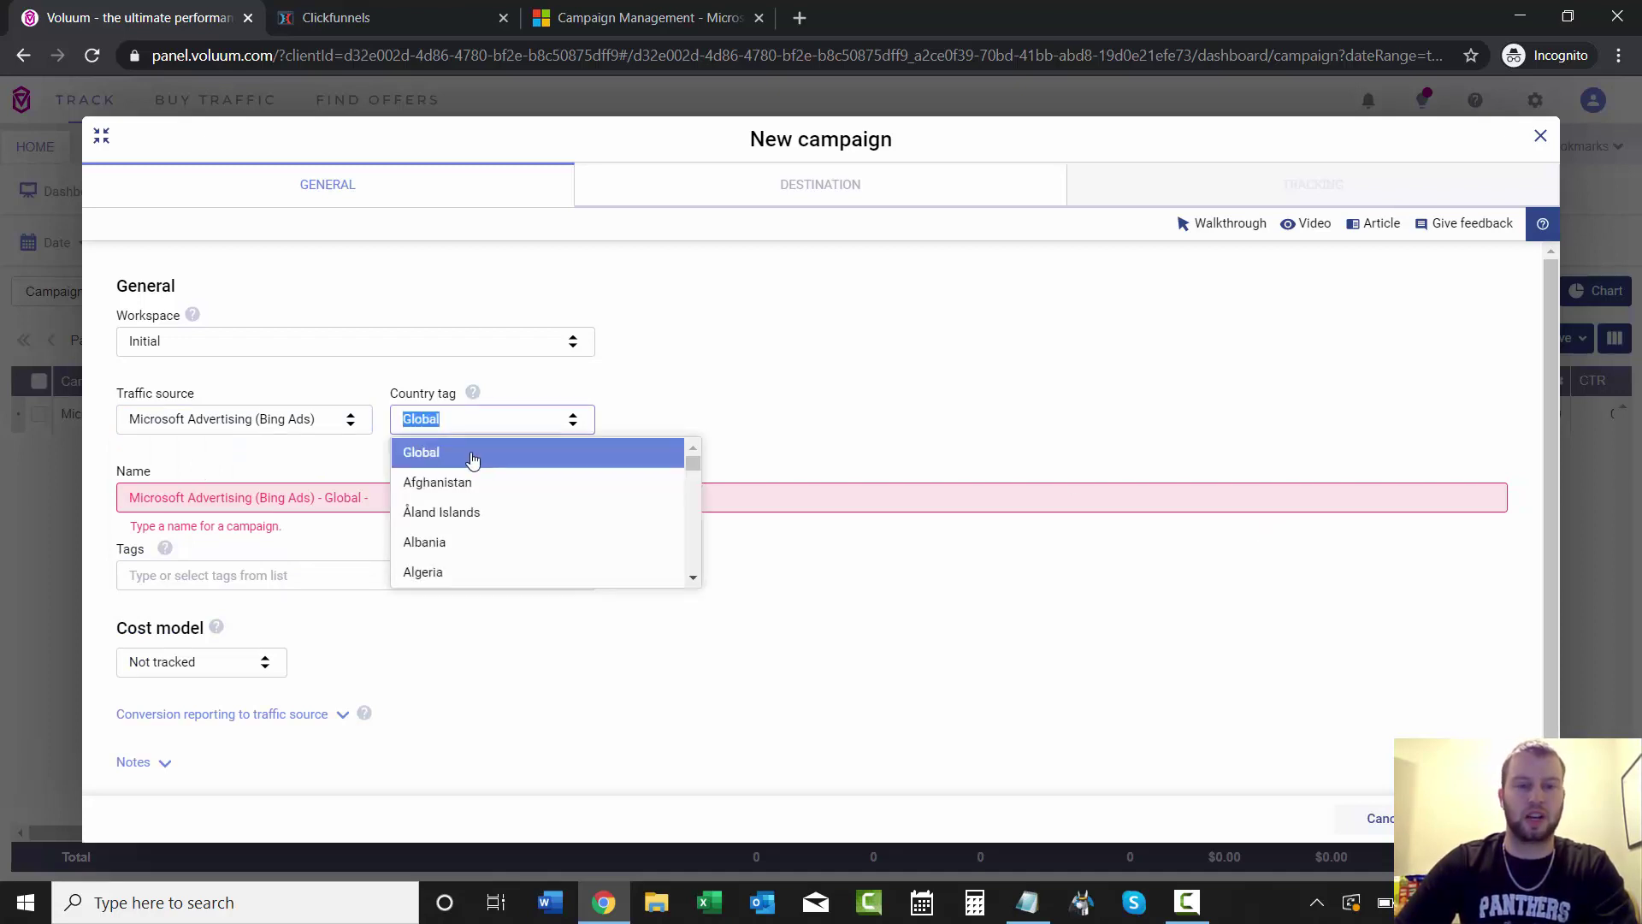
type("Unite")
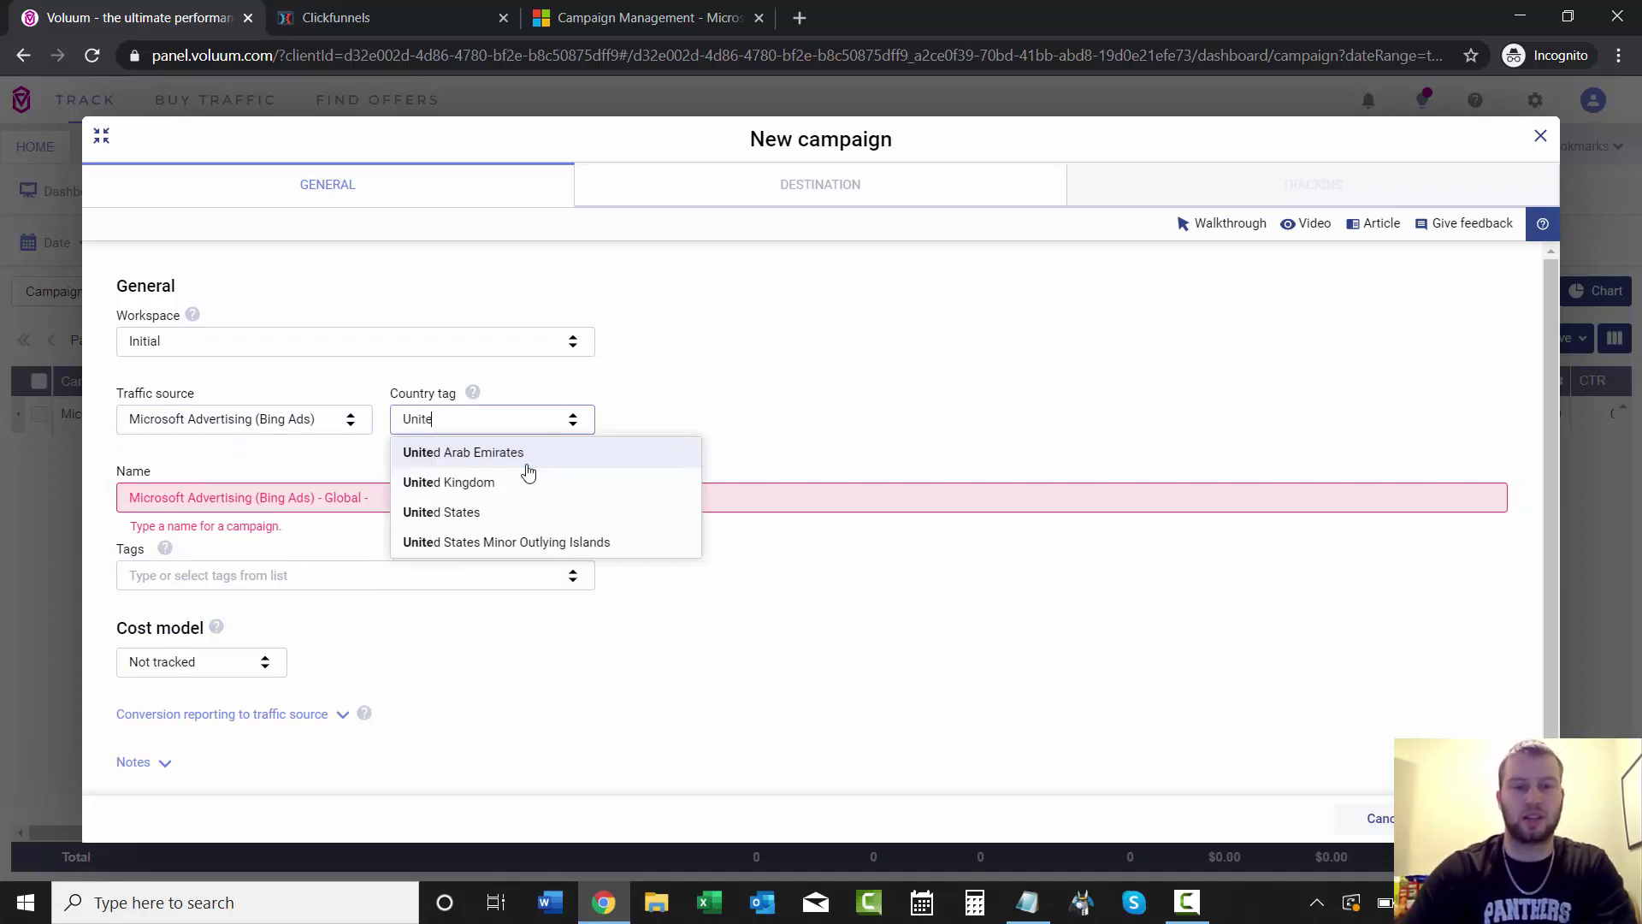
left_click(467, 511)
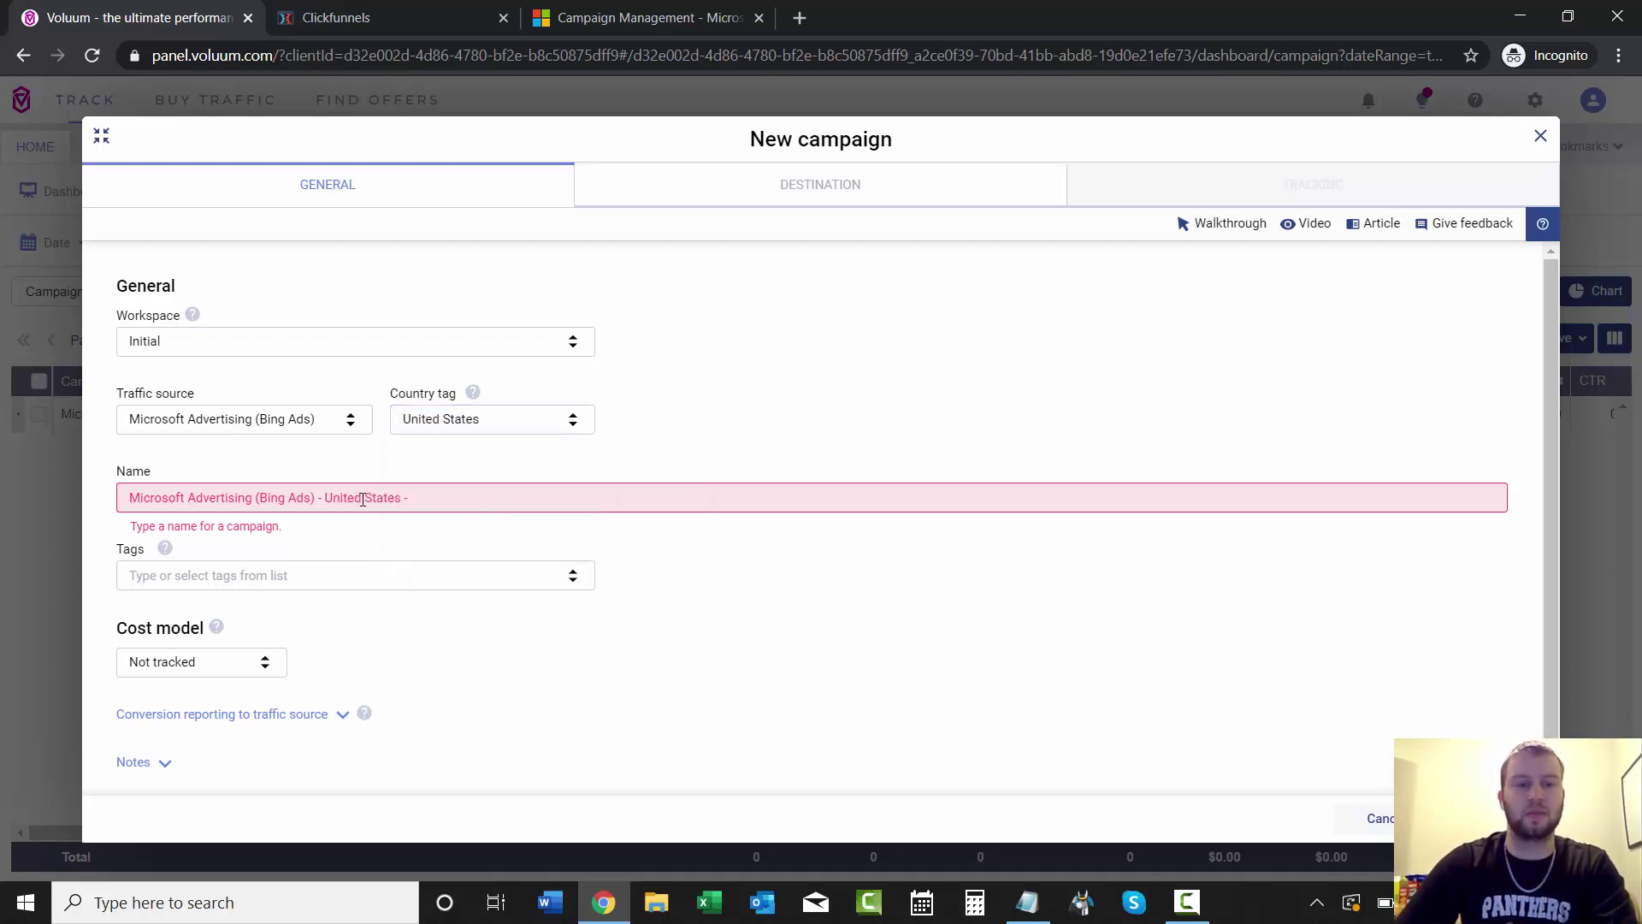
type("Pan")
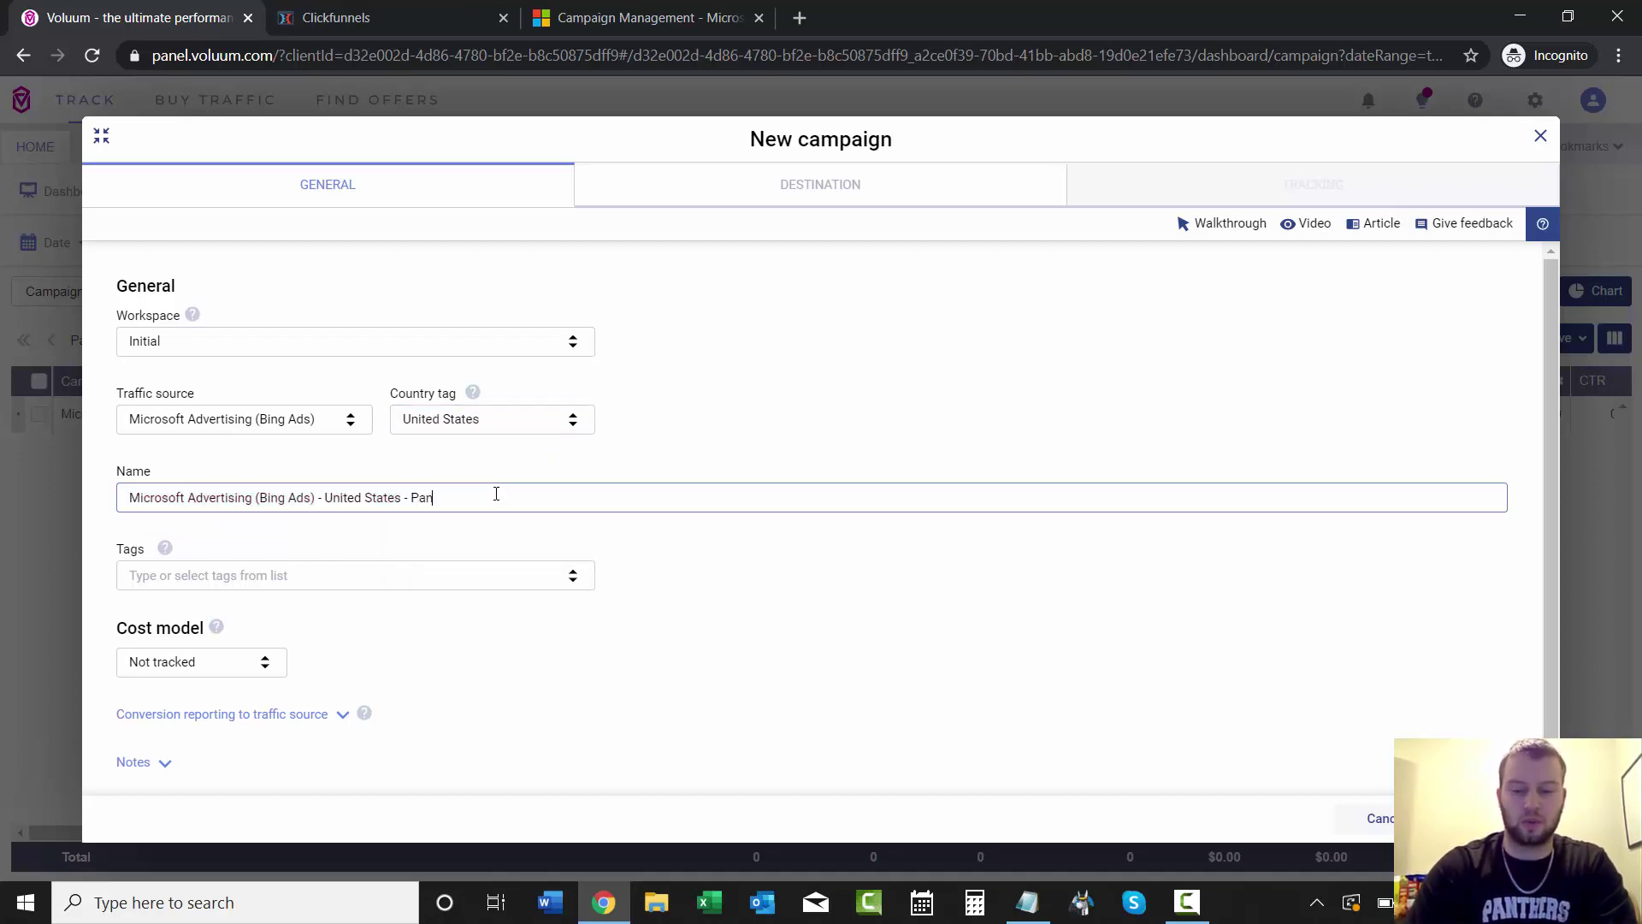
type("alean Land")
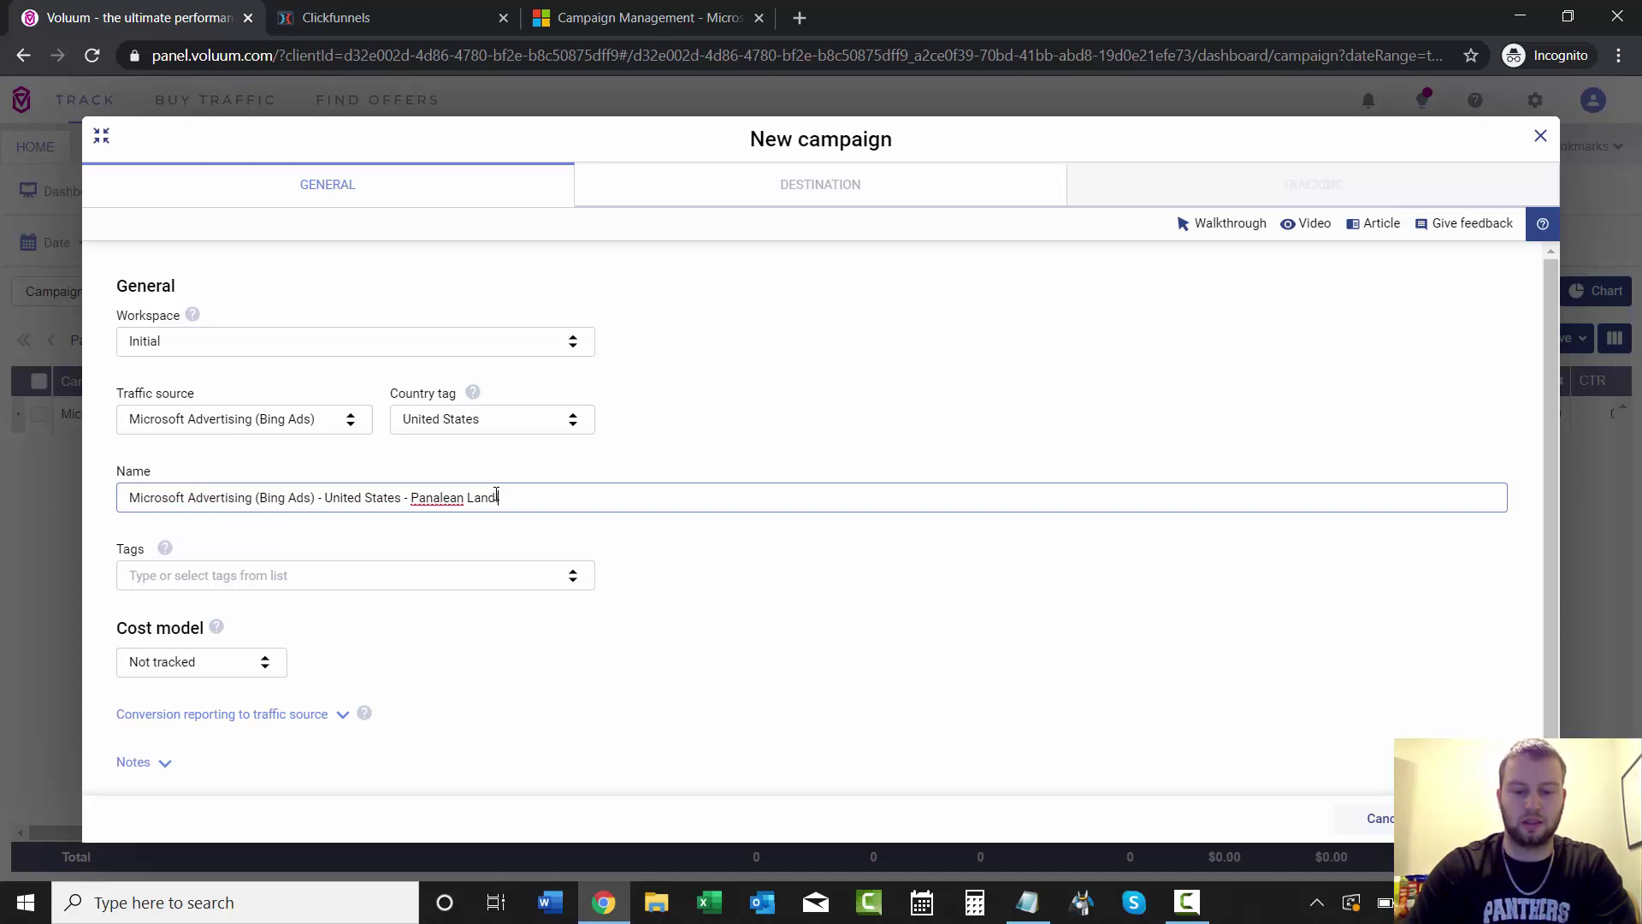
type("ing Page Test")
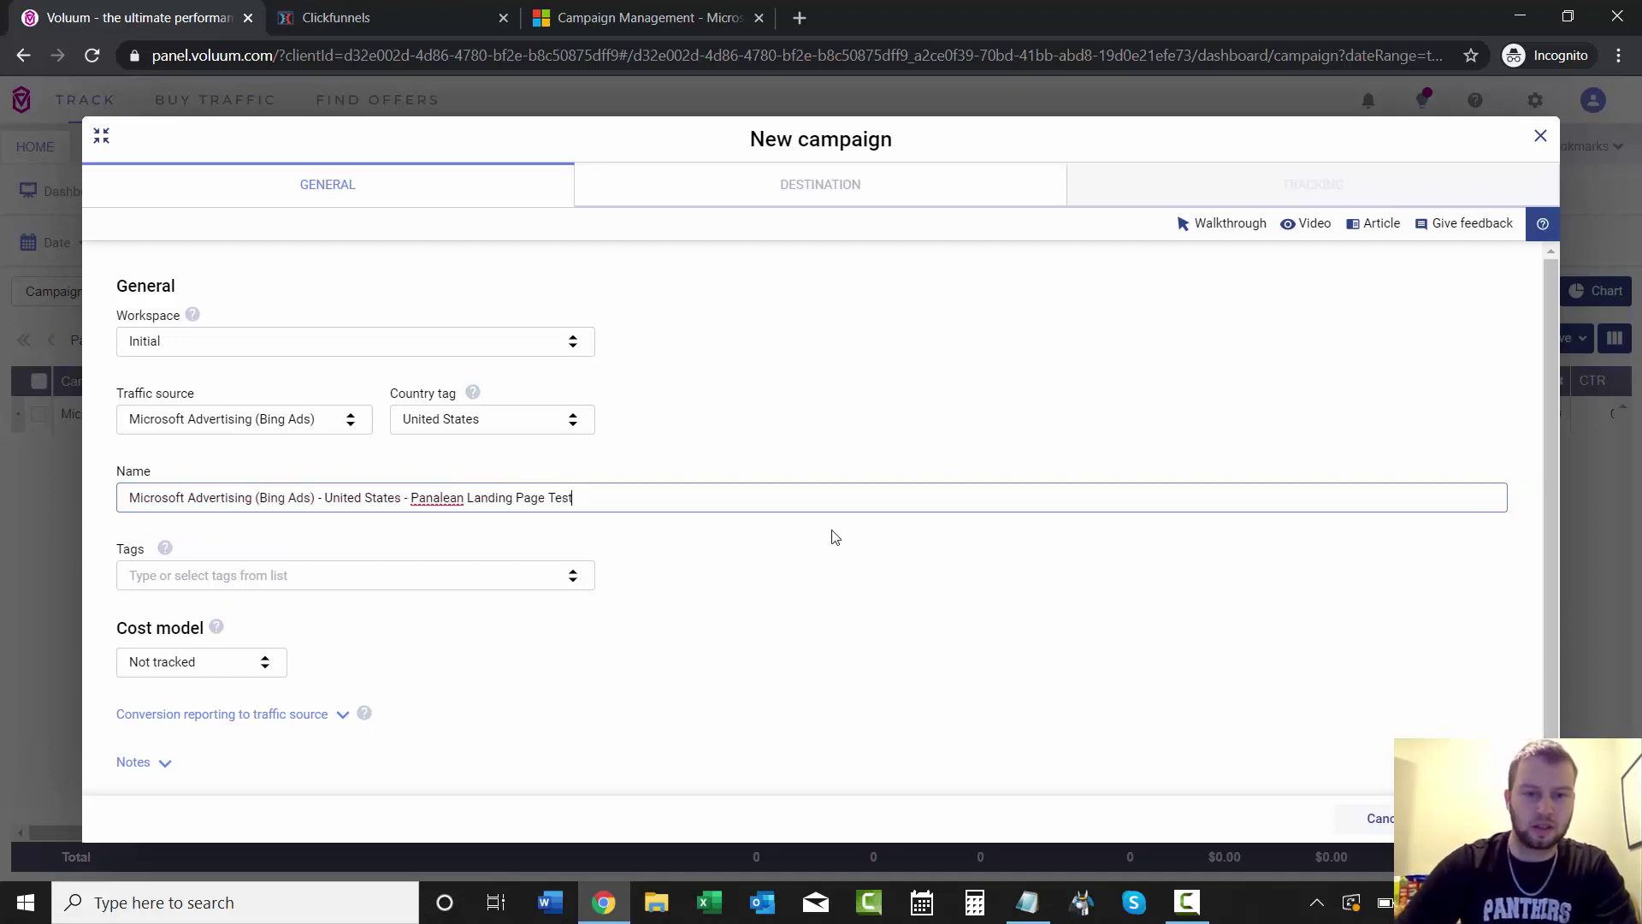
left_click(840, 544)
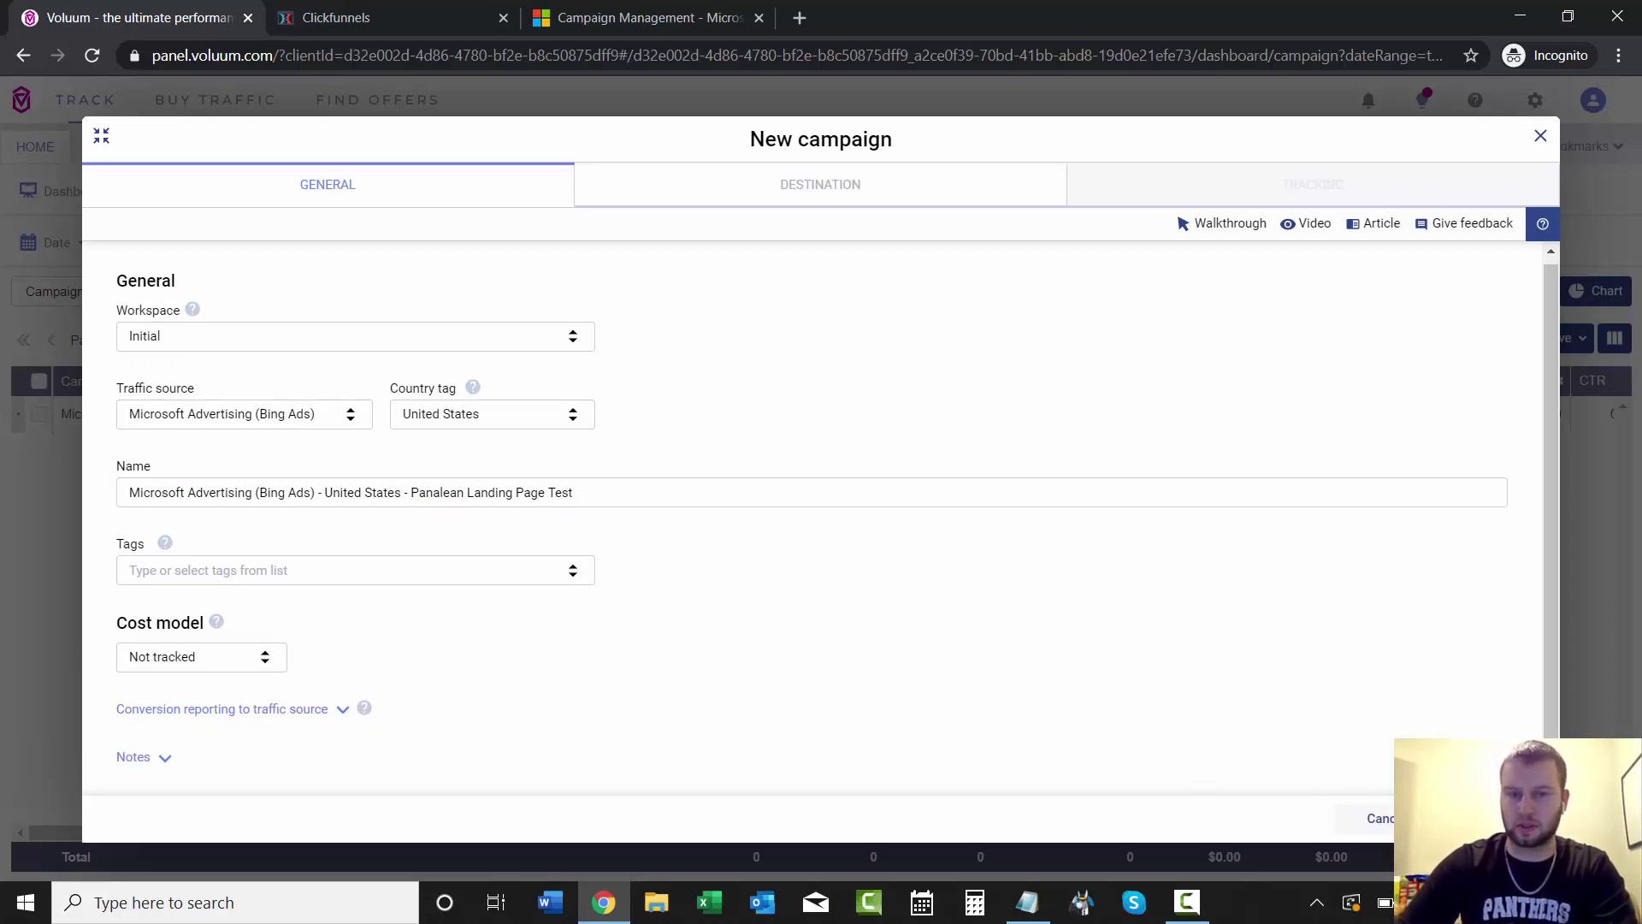
- Go to the Destination settings and select the default path name for renaming to '1 Landing Page'
left_click(1464, 816)
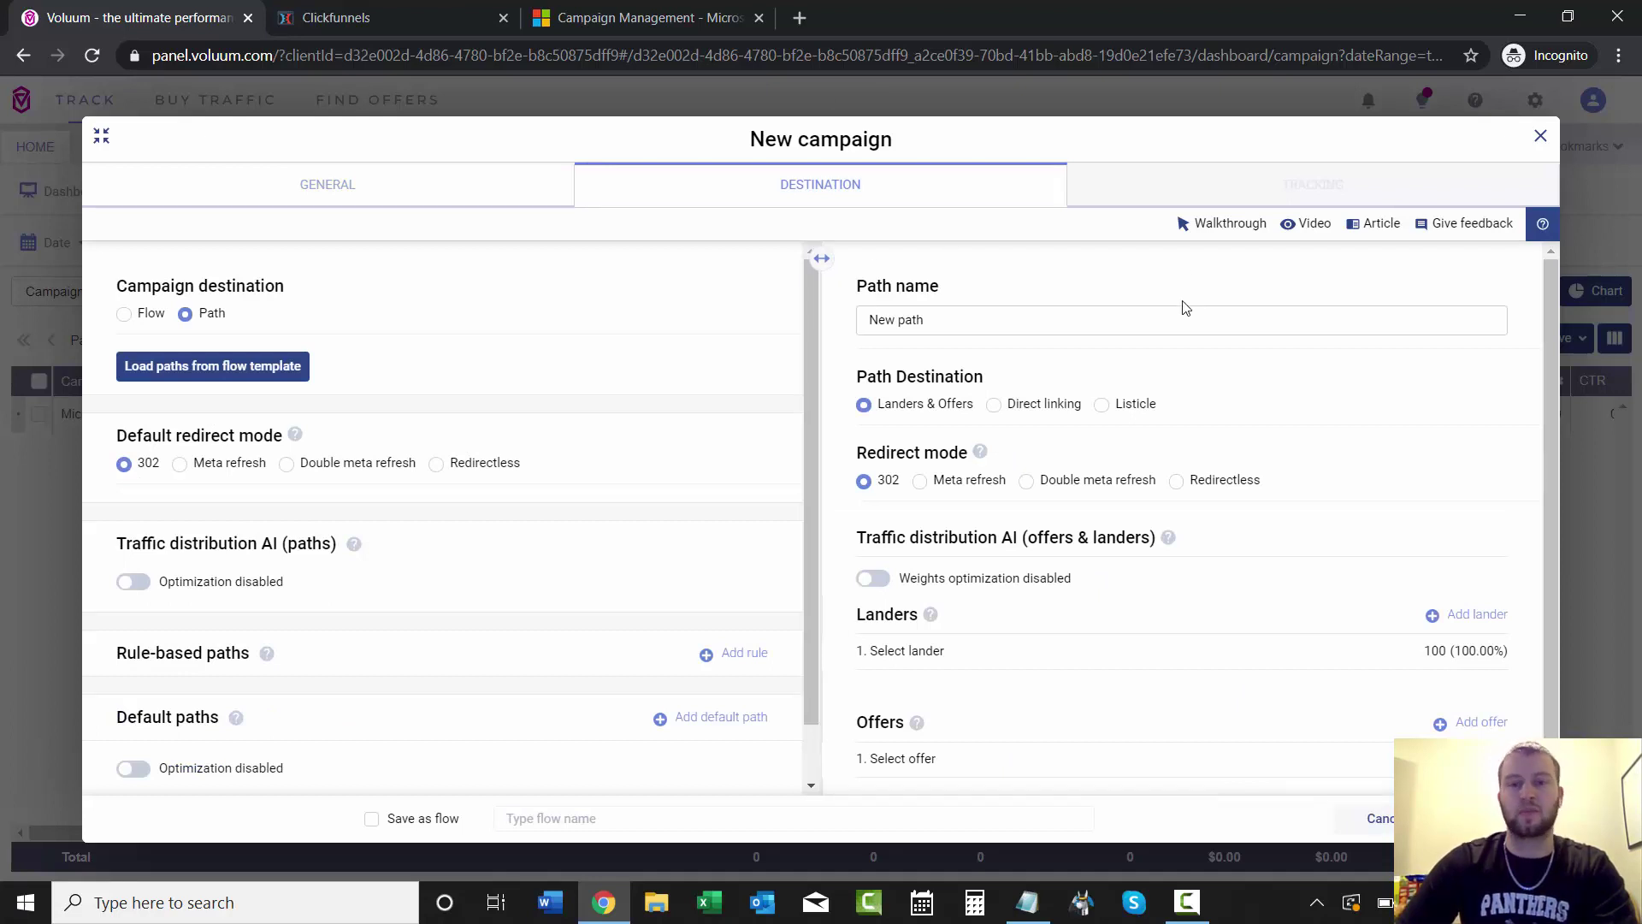
triple_click(1078, 322)
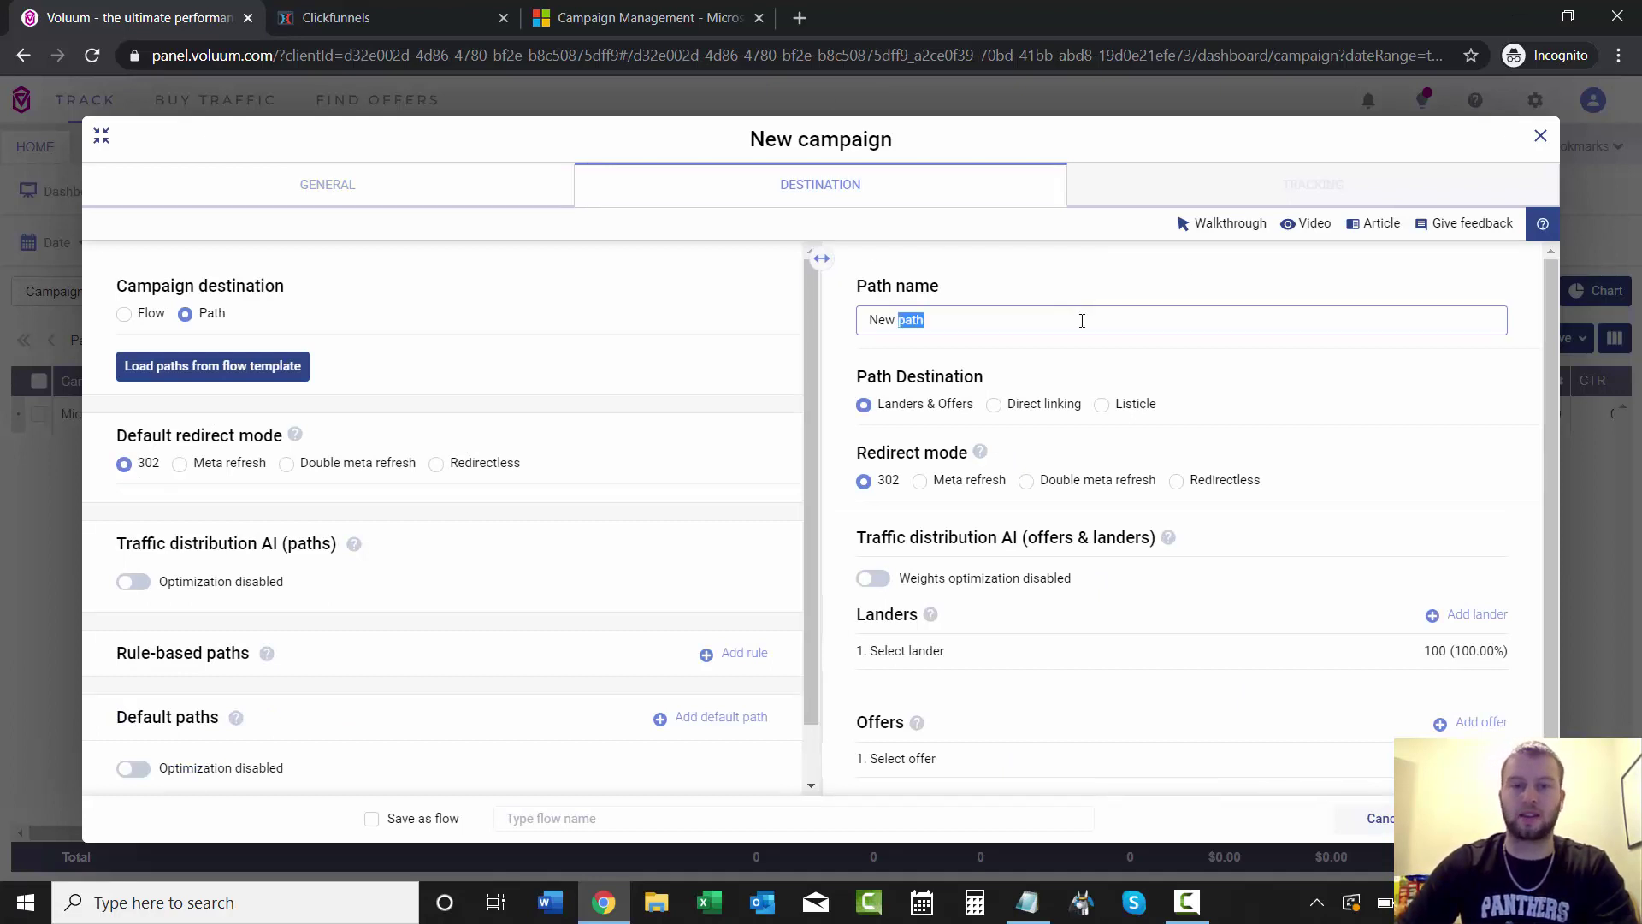
type("1 Landing Page")
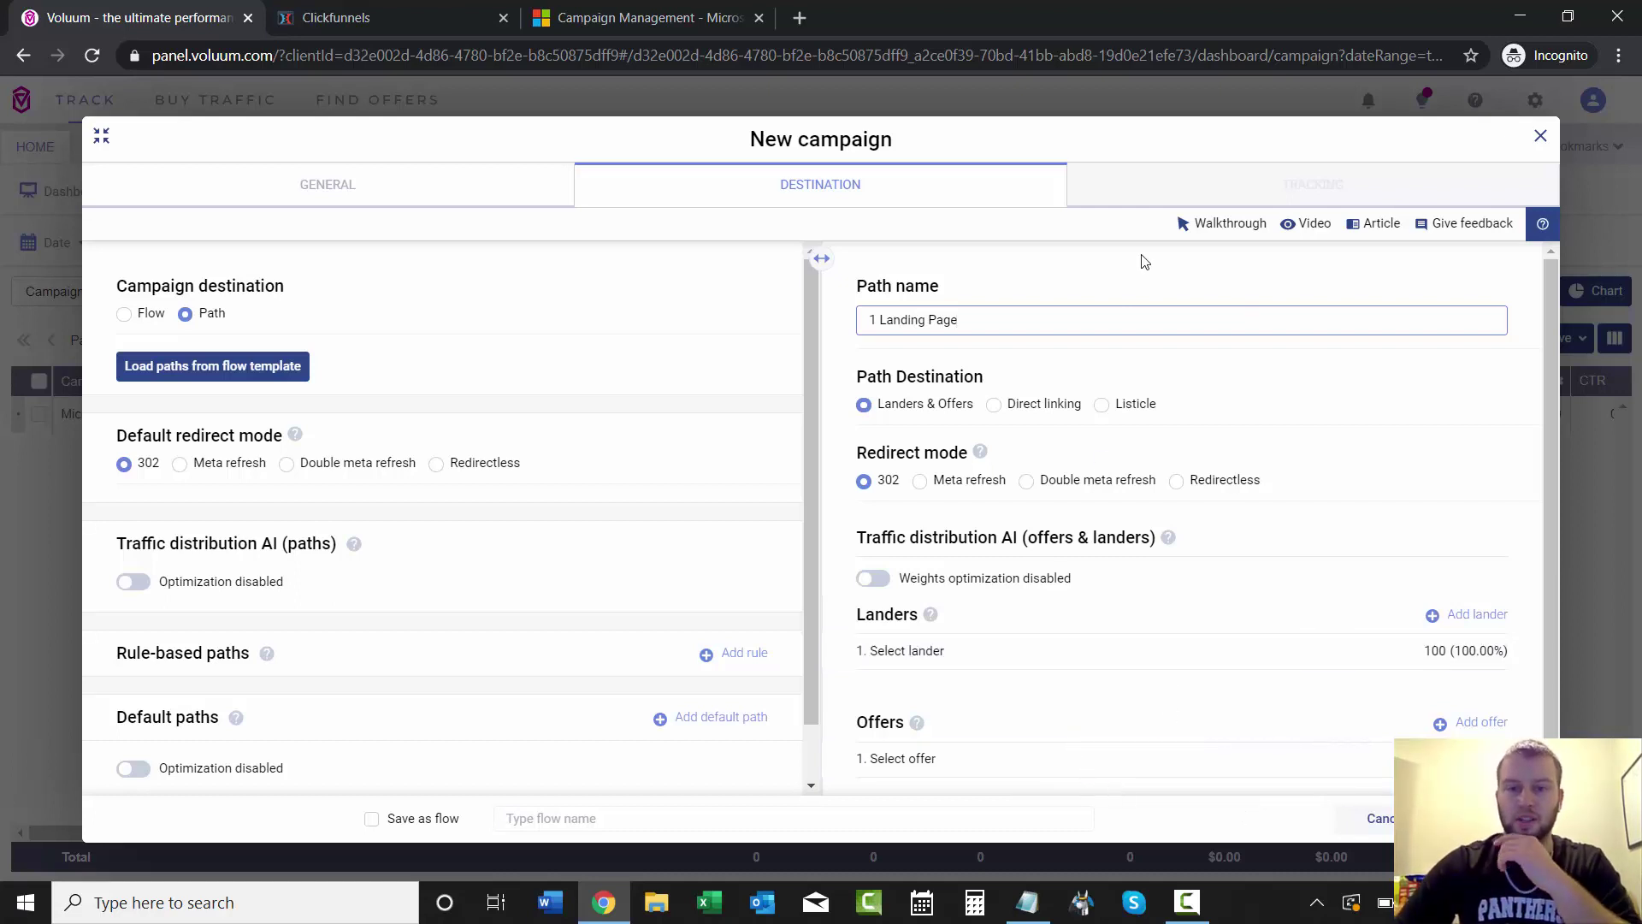
scroll(1272, 365, "down", 1)
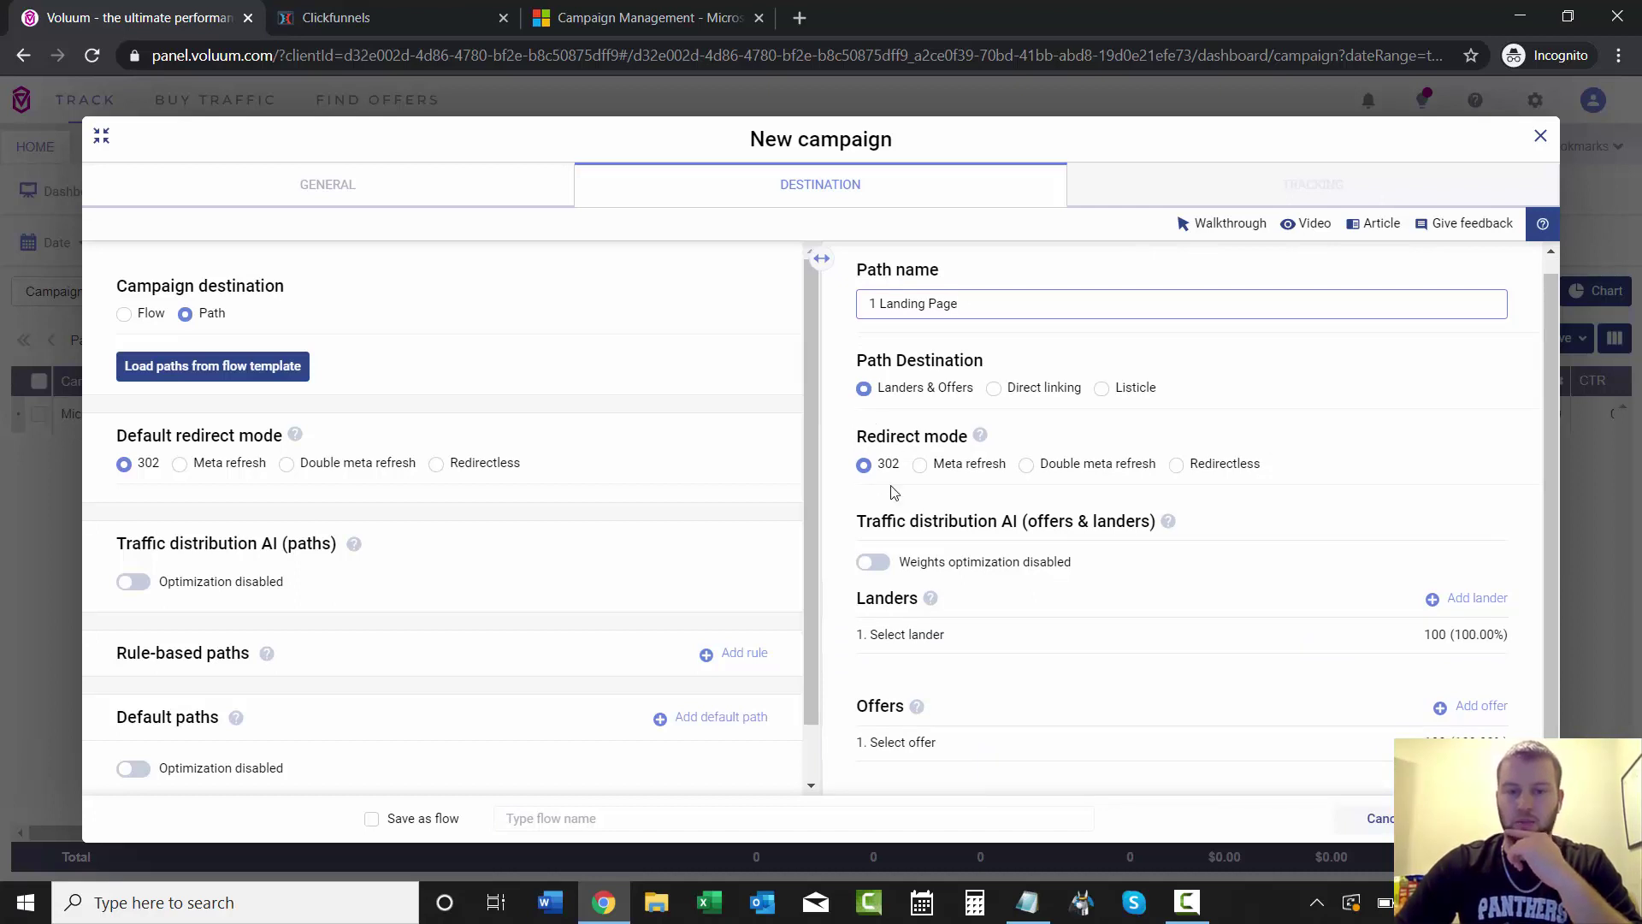
- Set the path's lander to Global - Test Landing Page V1 and offer to MaxBounty - United States - Panalean
left_click(1193, 635)
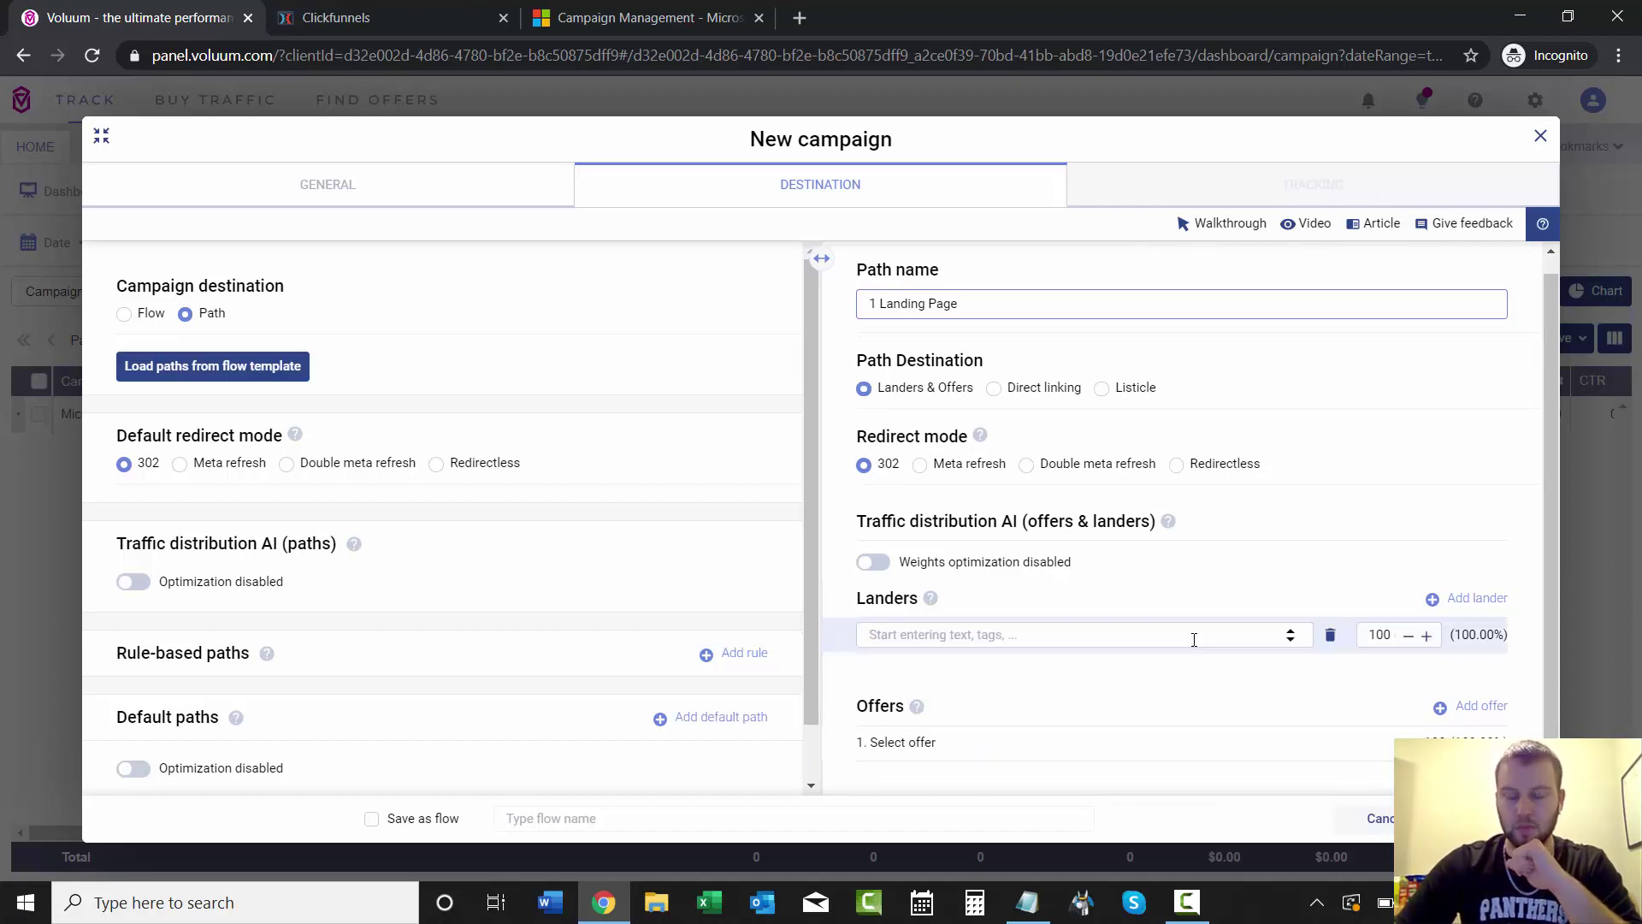
left_click(1052, 633)
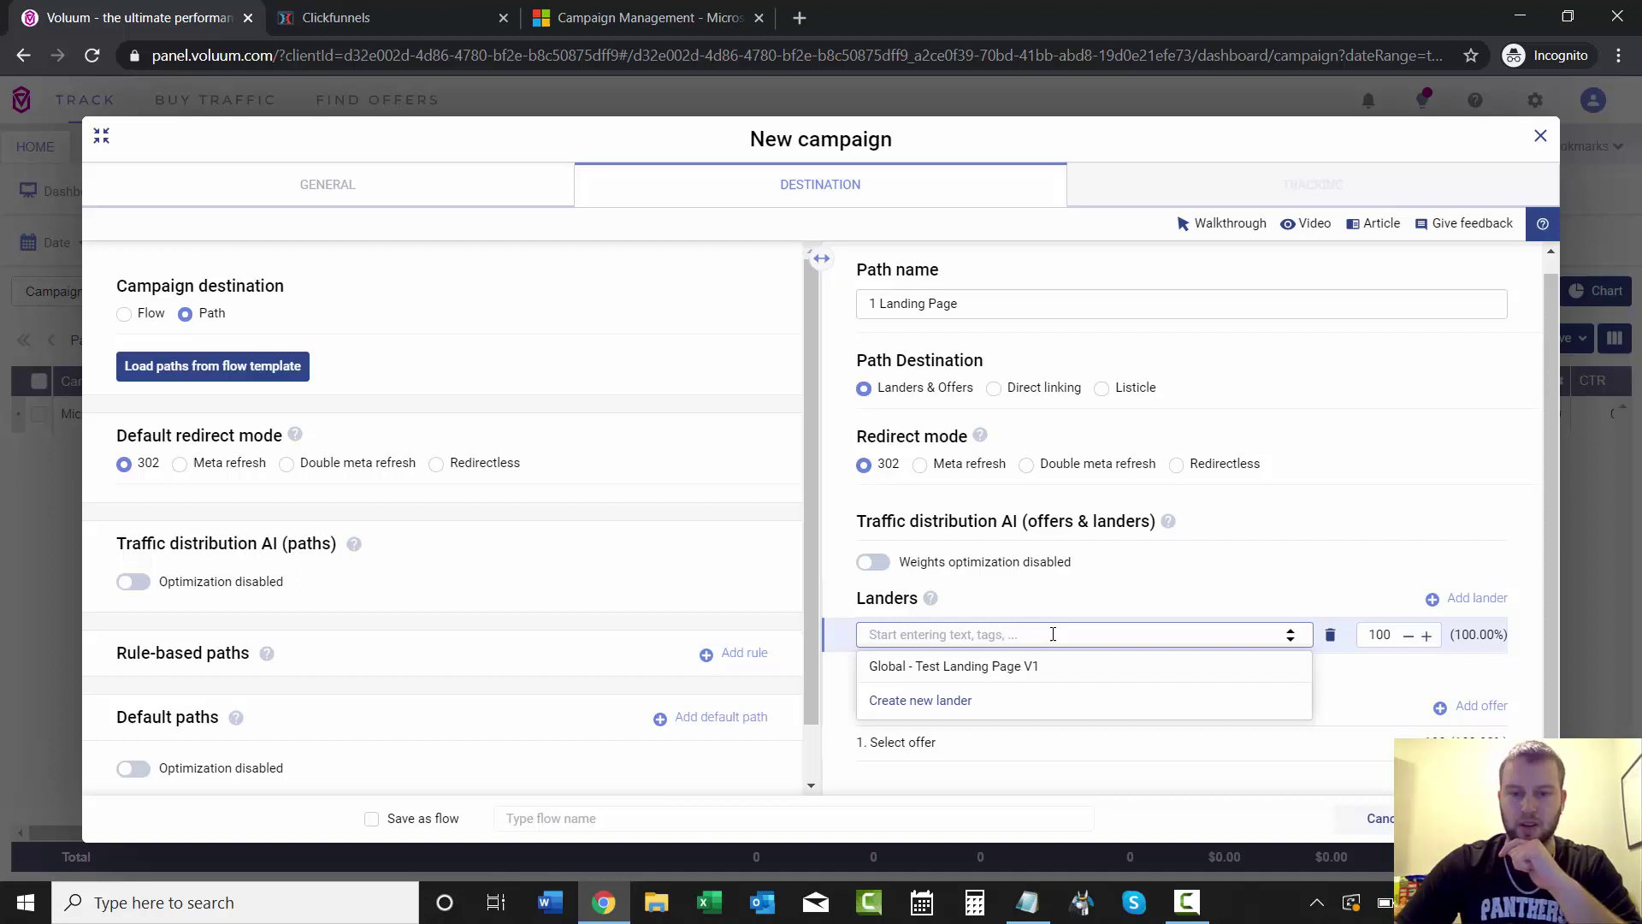
left_click(1051, 671)
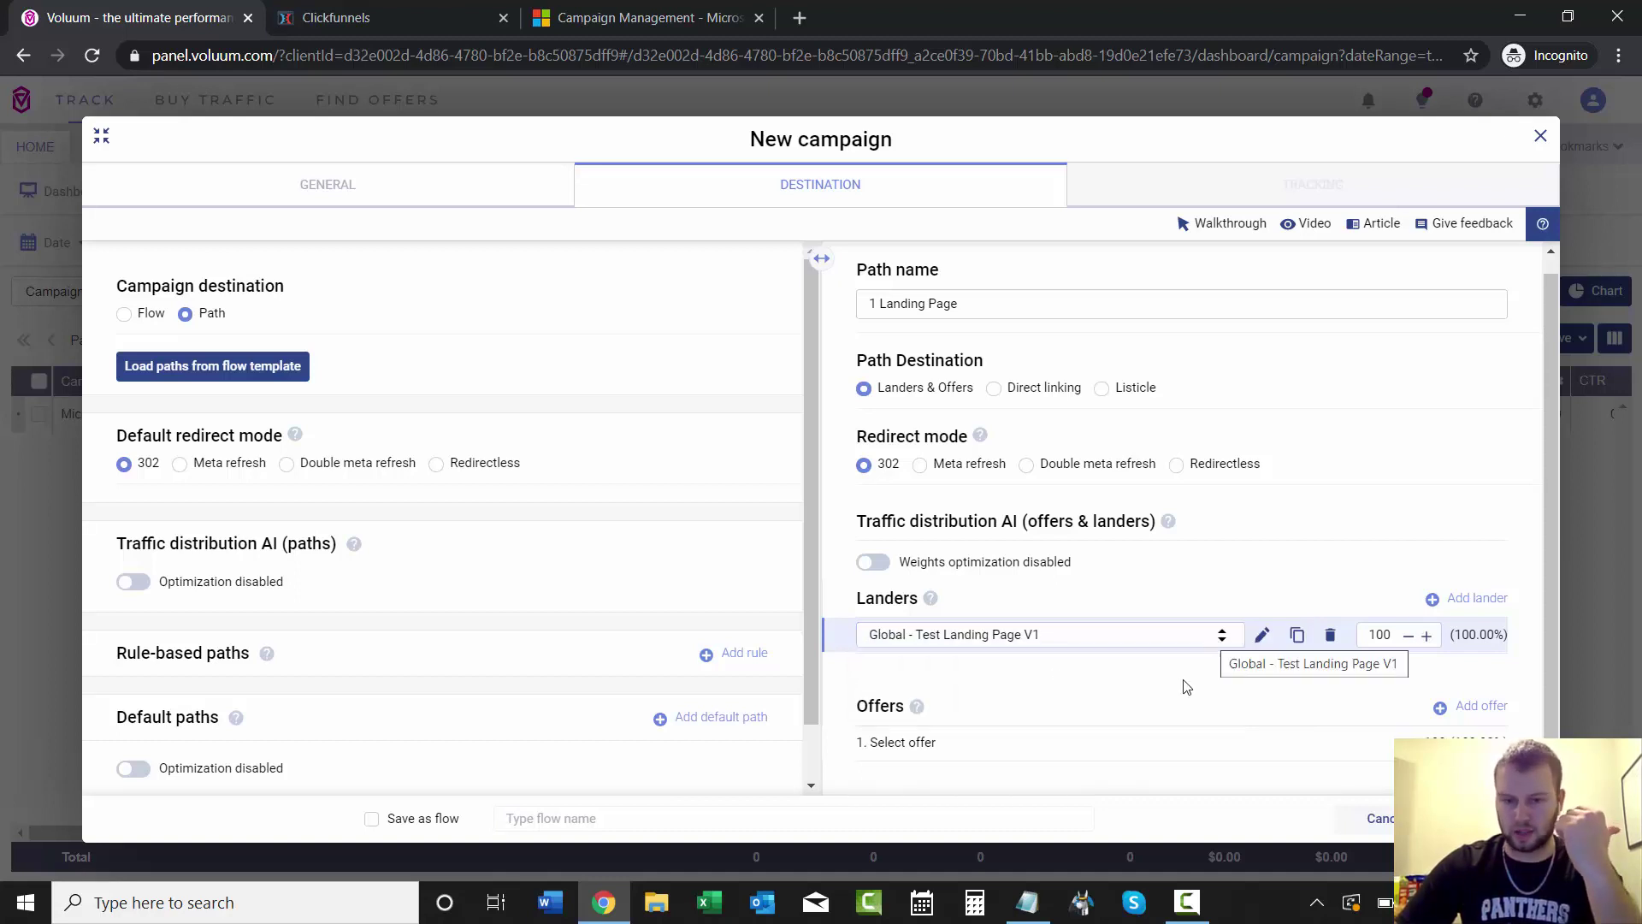
left_click(1042, 742)
left_click(1045, 744)
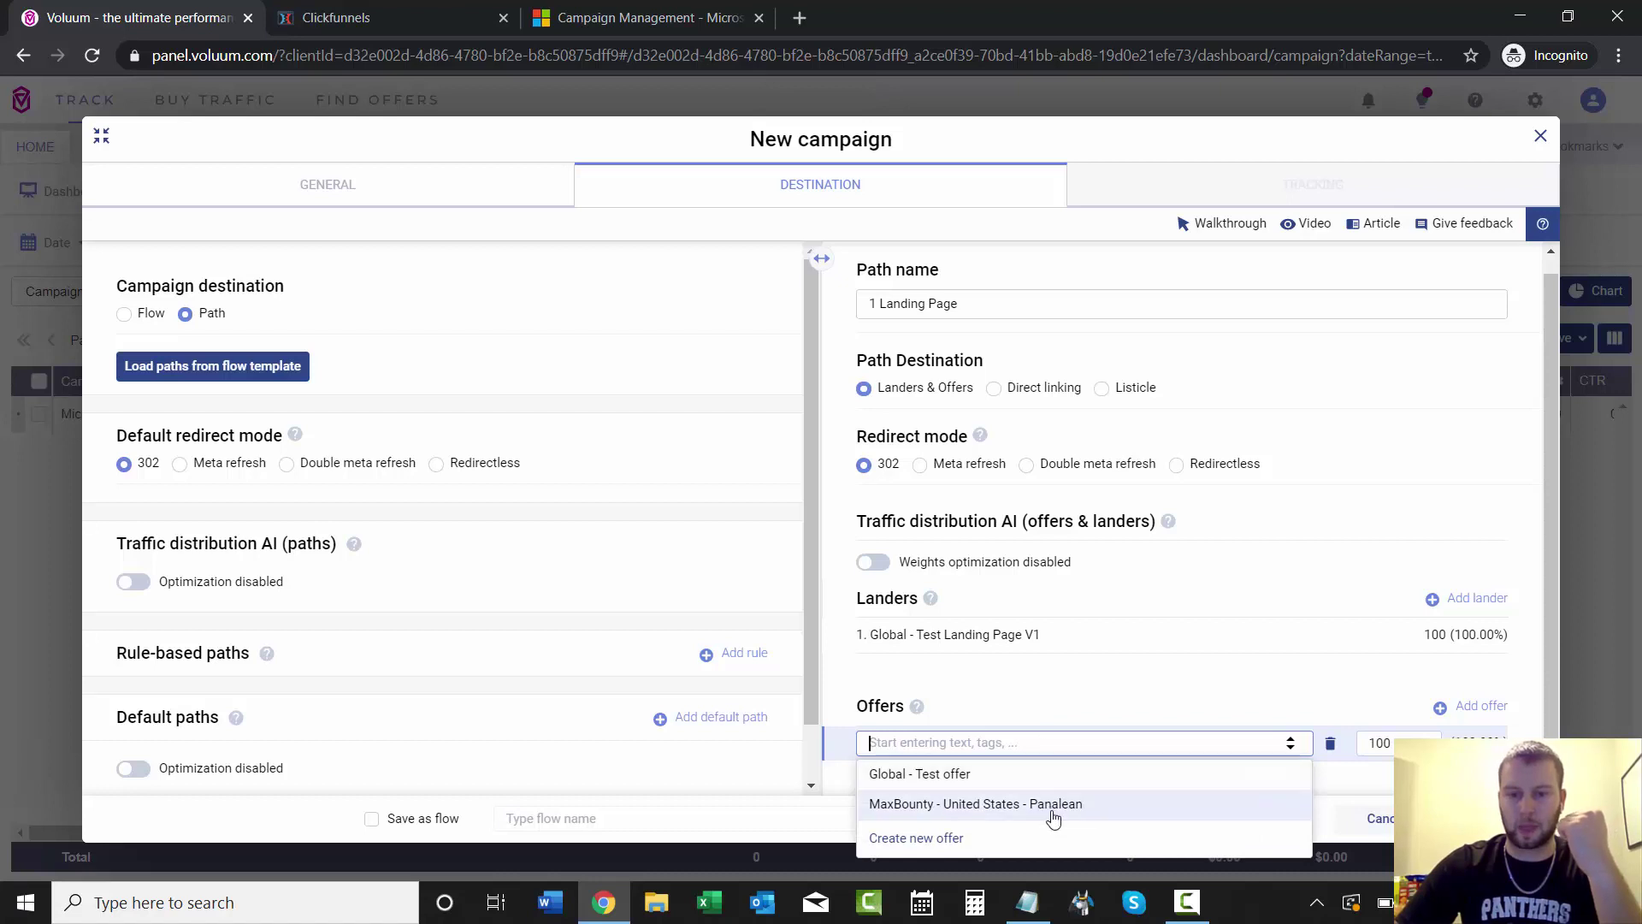
left_click(1112, 808)
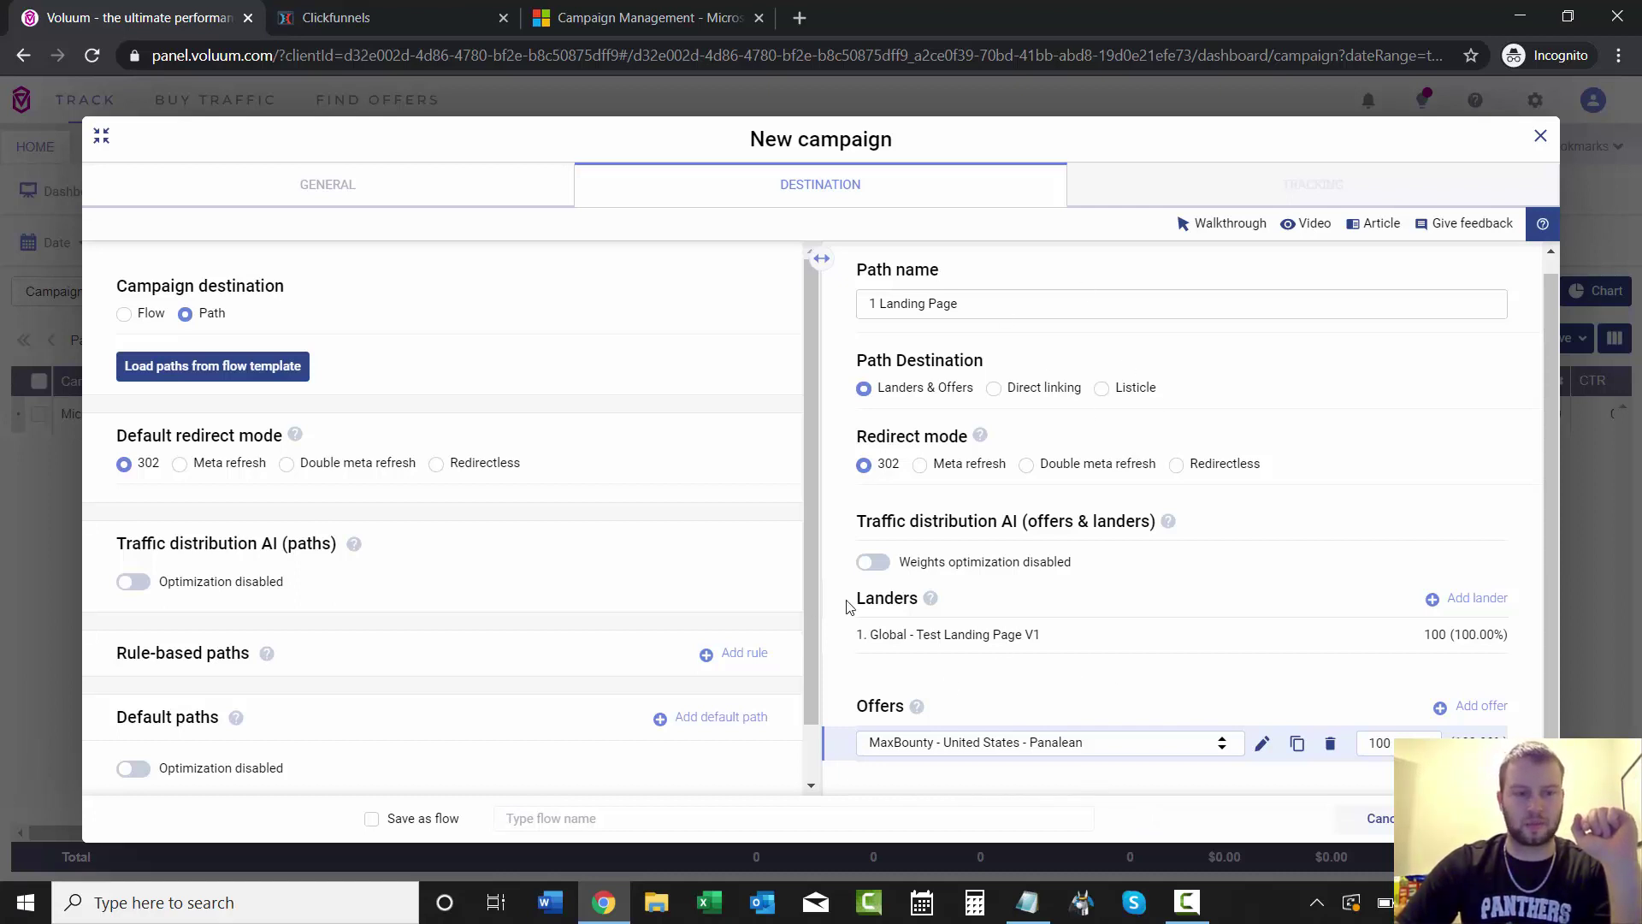
- Save the campaign, copy its Campaign URL, and paste it into Notepad
left_click(1475, 817)
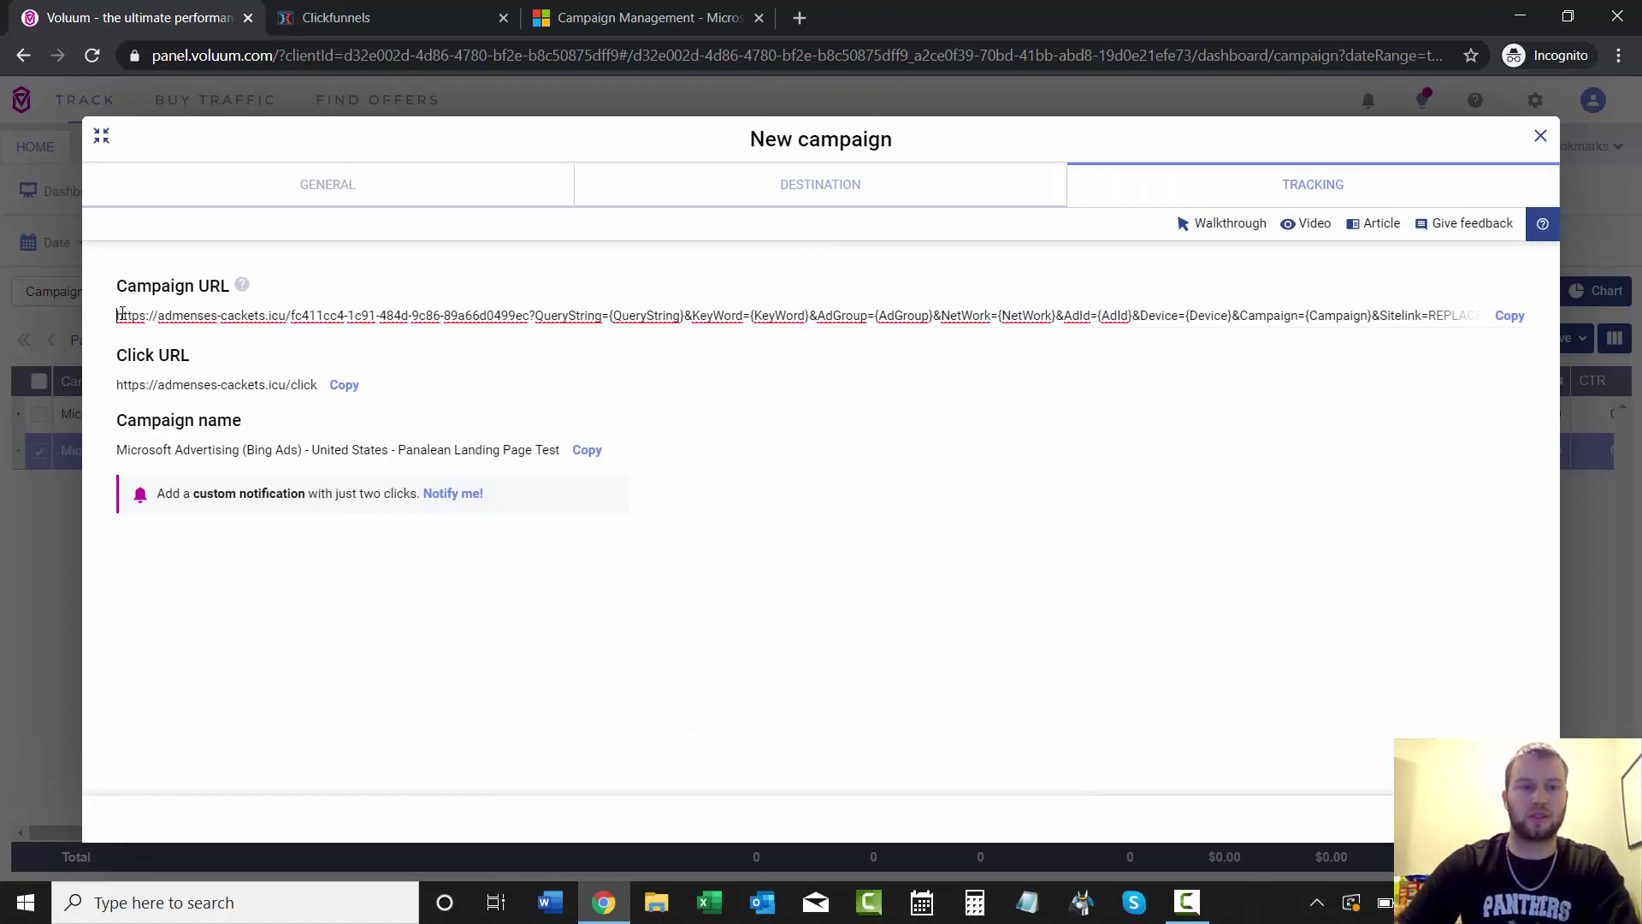
left_click_drag(118, 314, 1135, 322)
left_click(1509, 314)
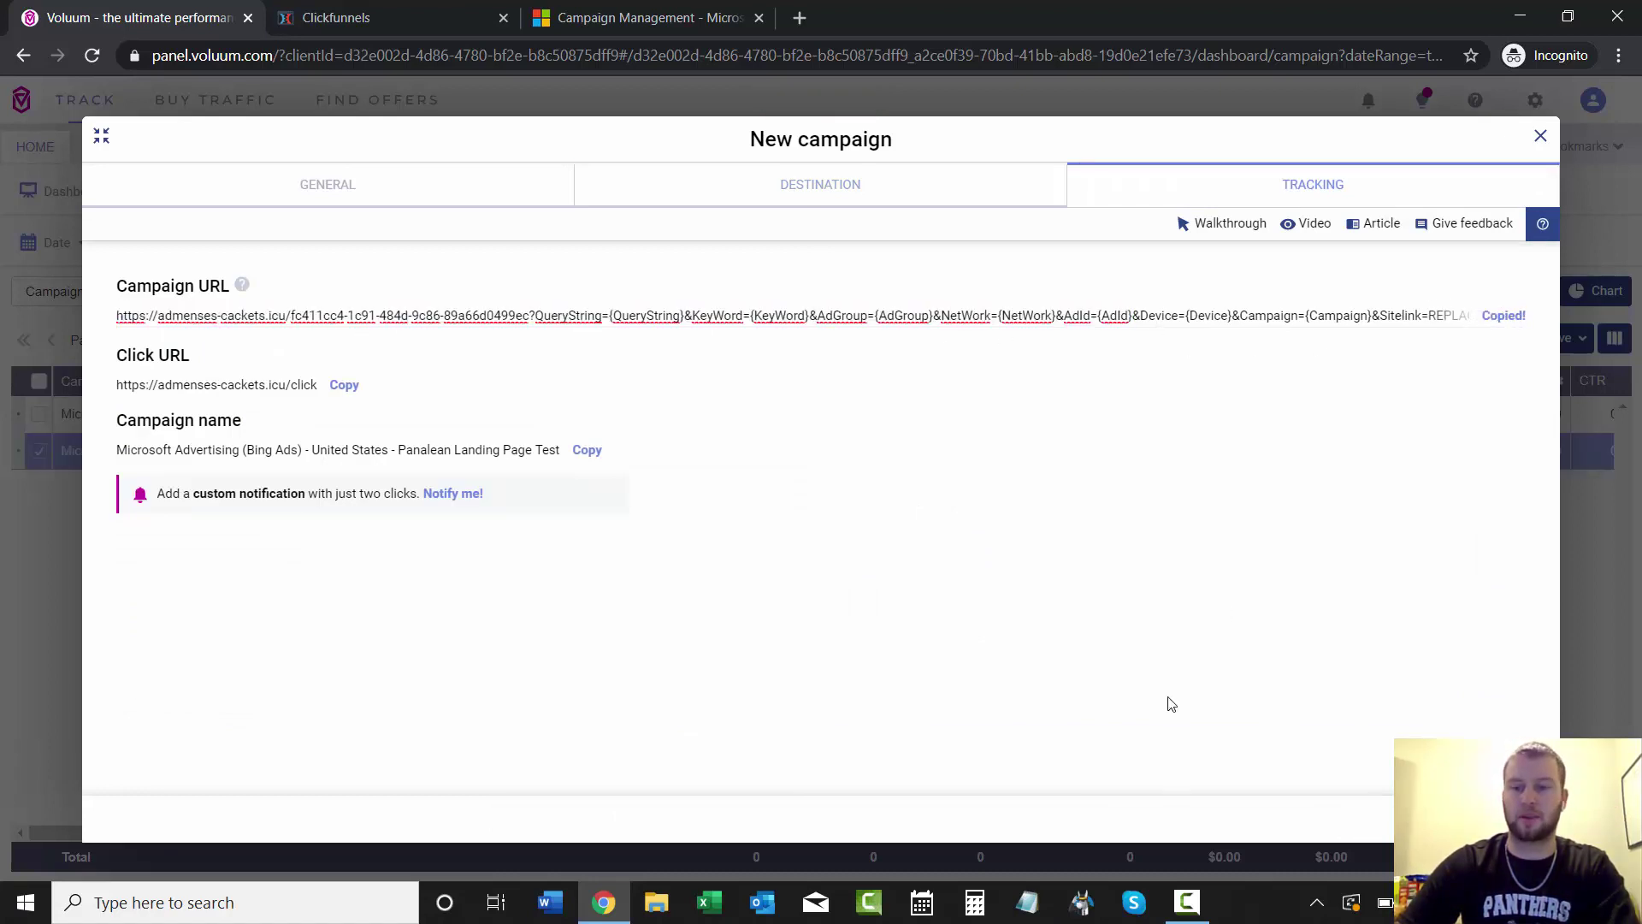
left_click(1027, 899)
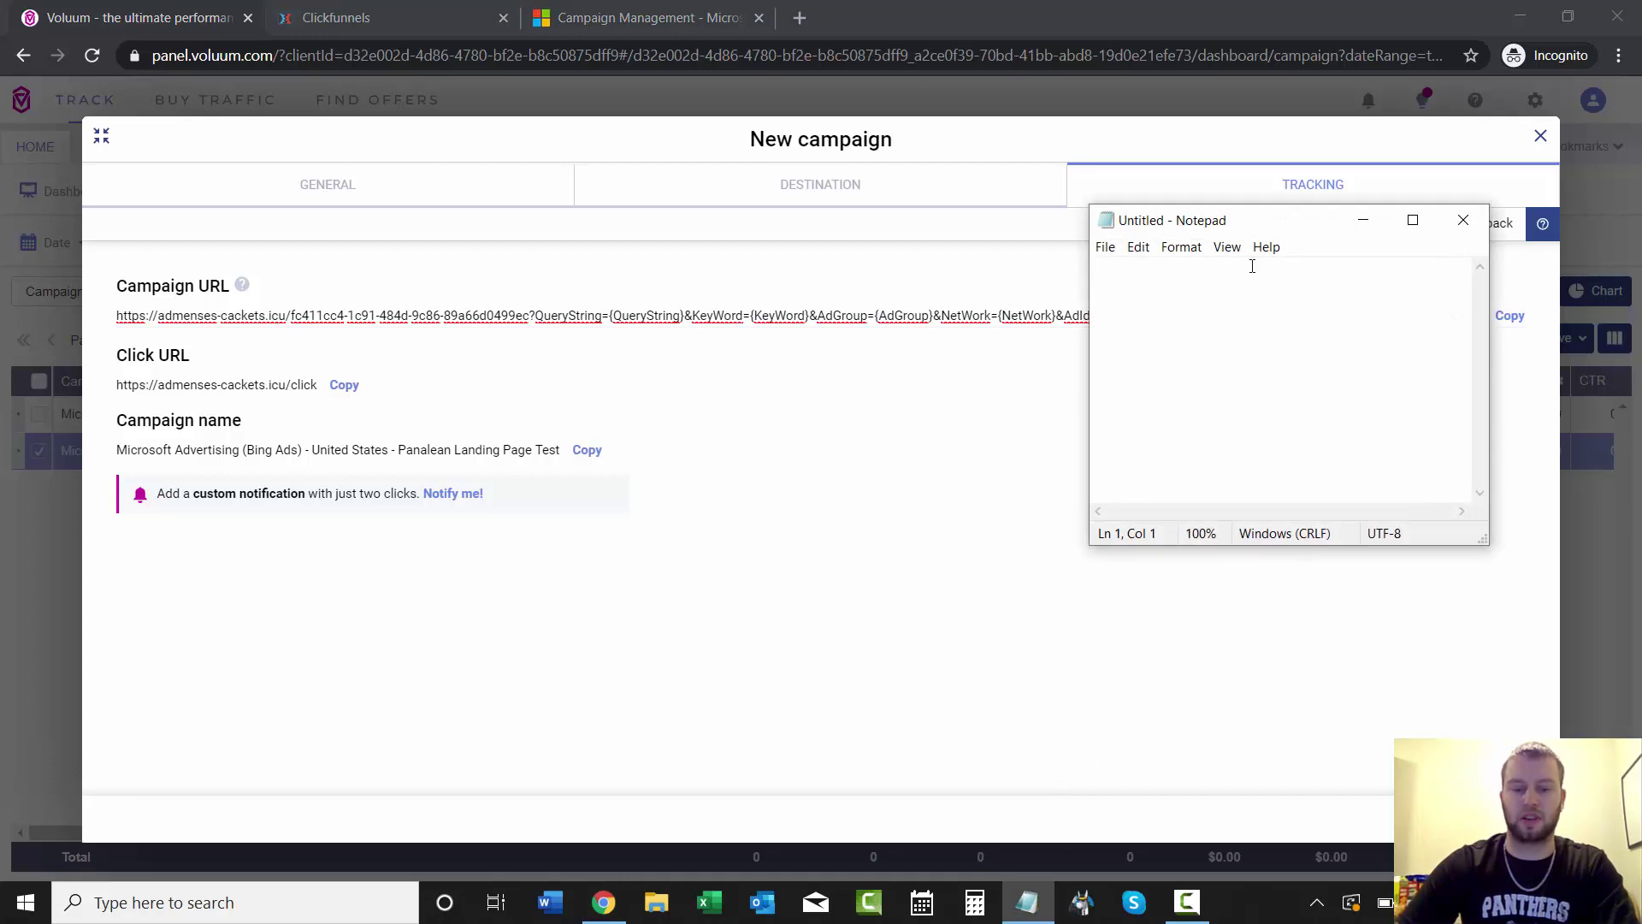
key("ctrl+v")
- Check that the ClickFunnels order button's action points to the Voluum click URL
left_click(1362, 220)
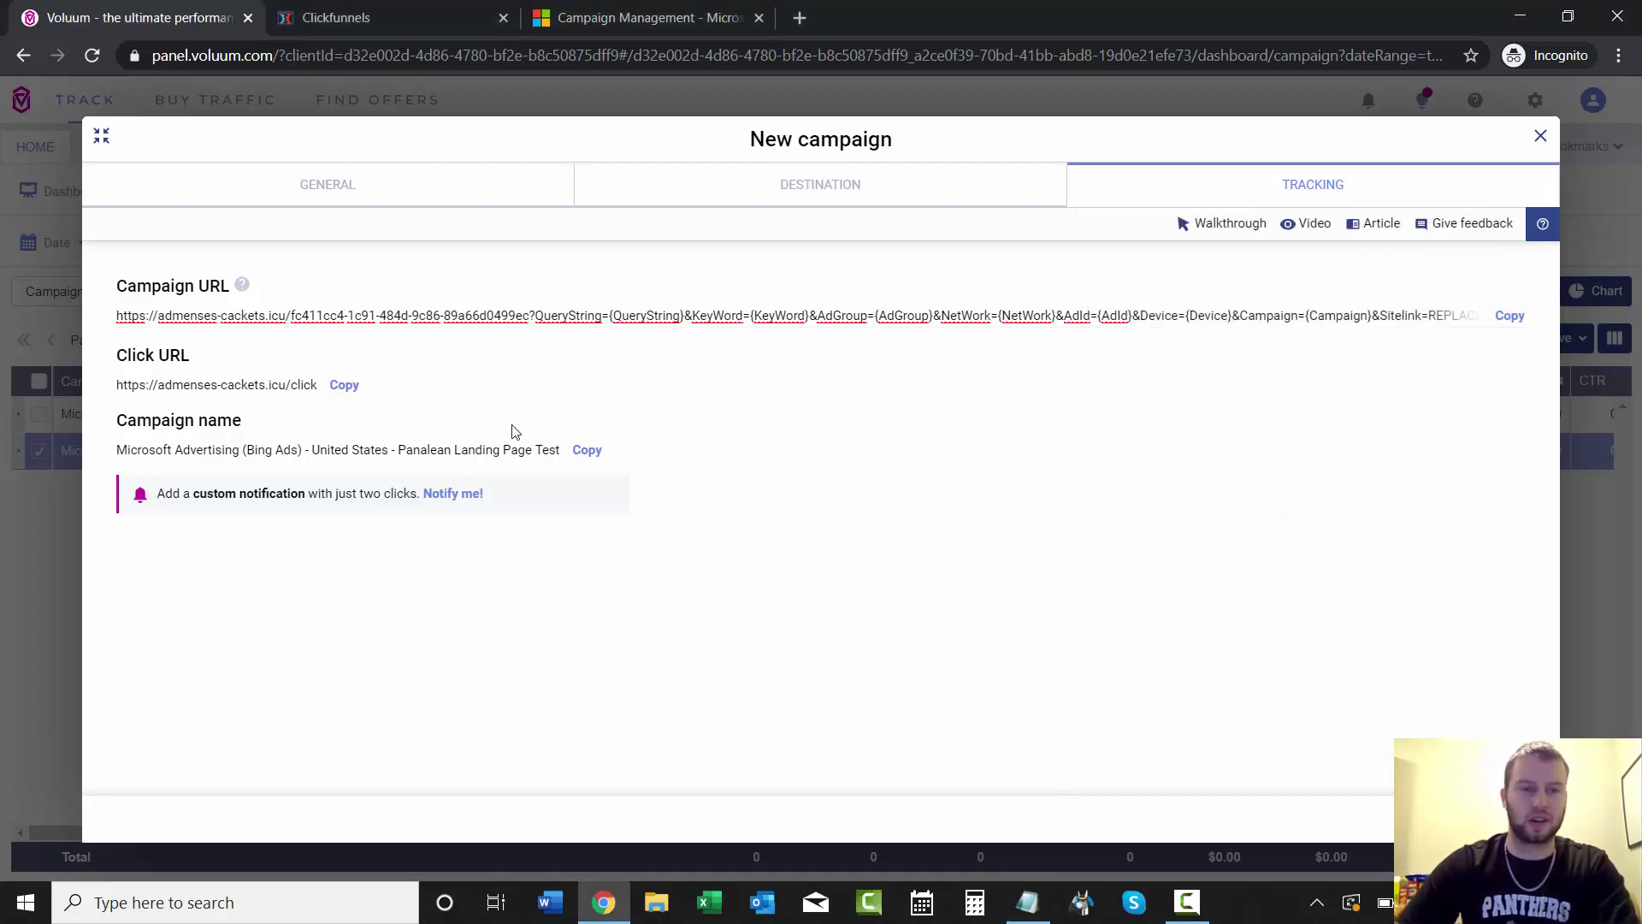
left_click(431, 20)
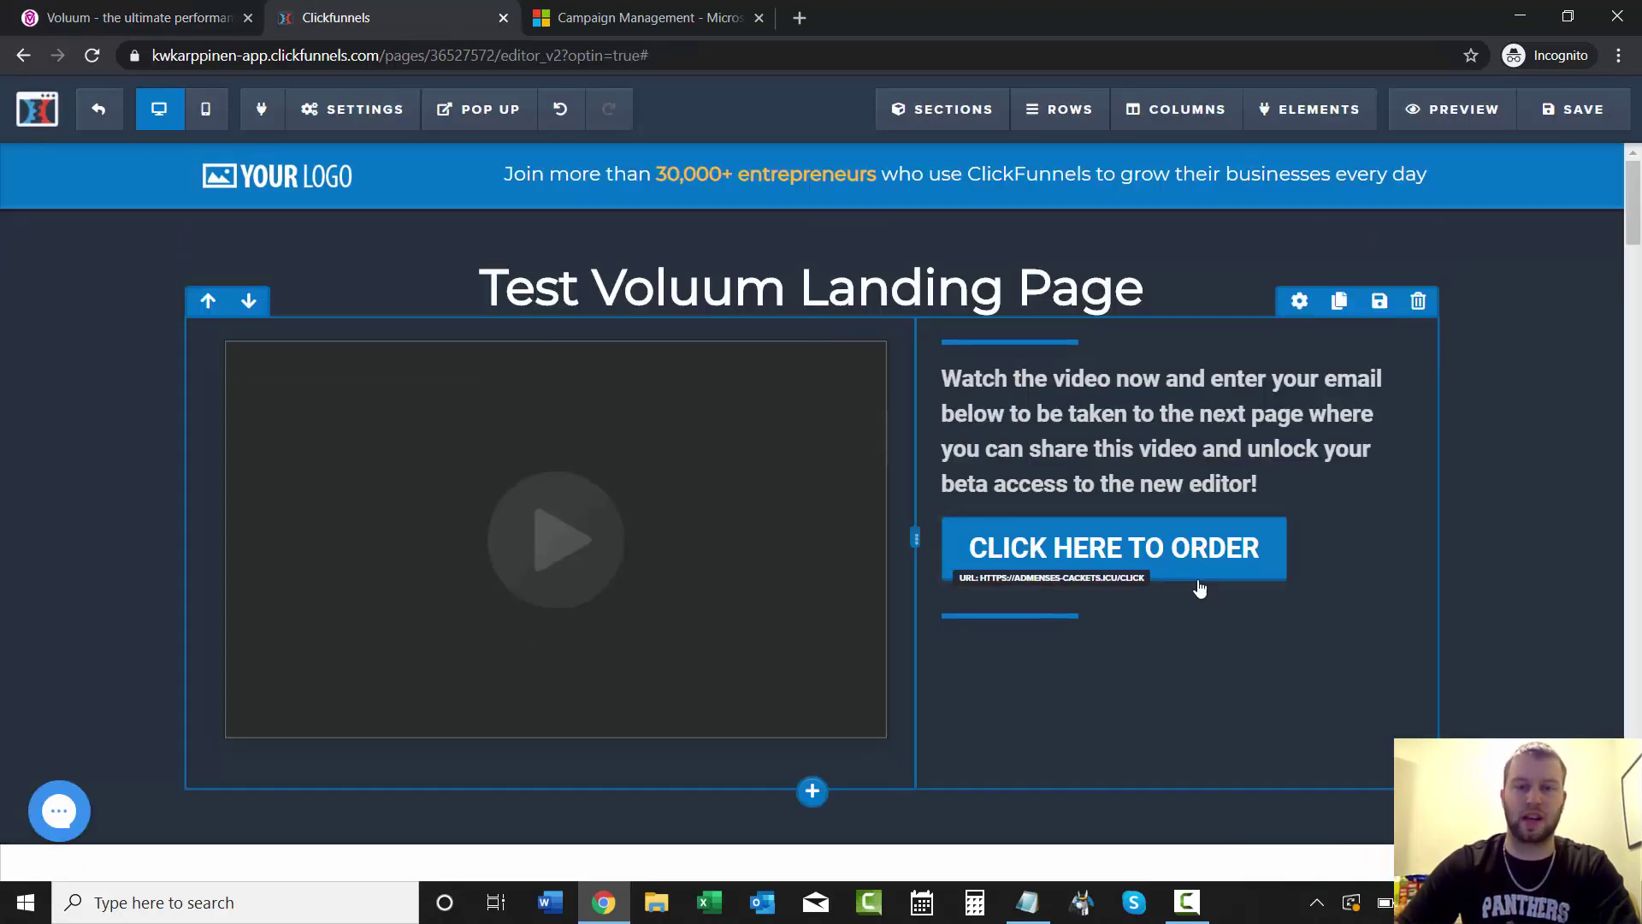
left_click(1159, 565)
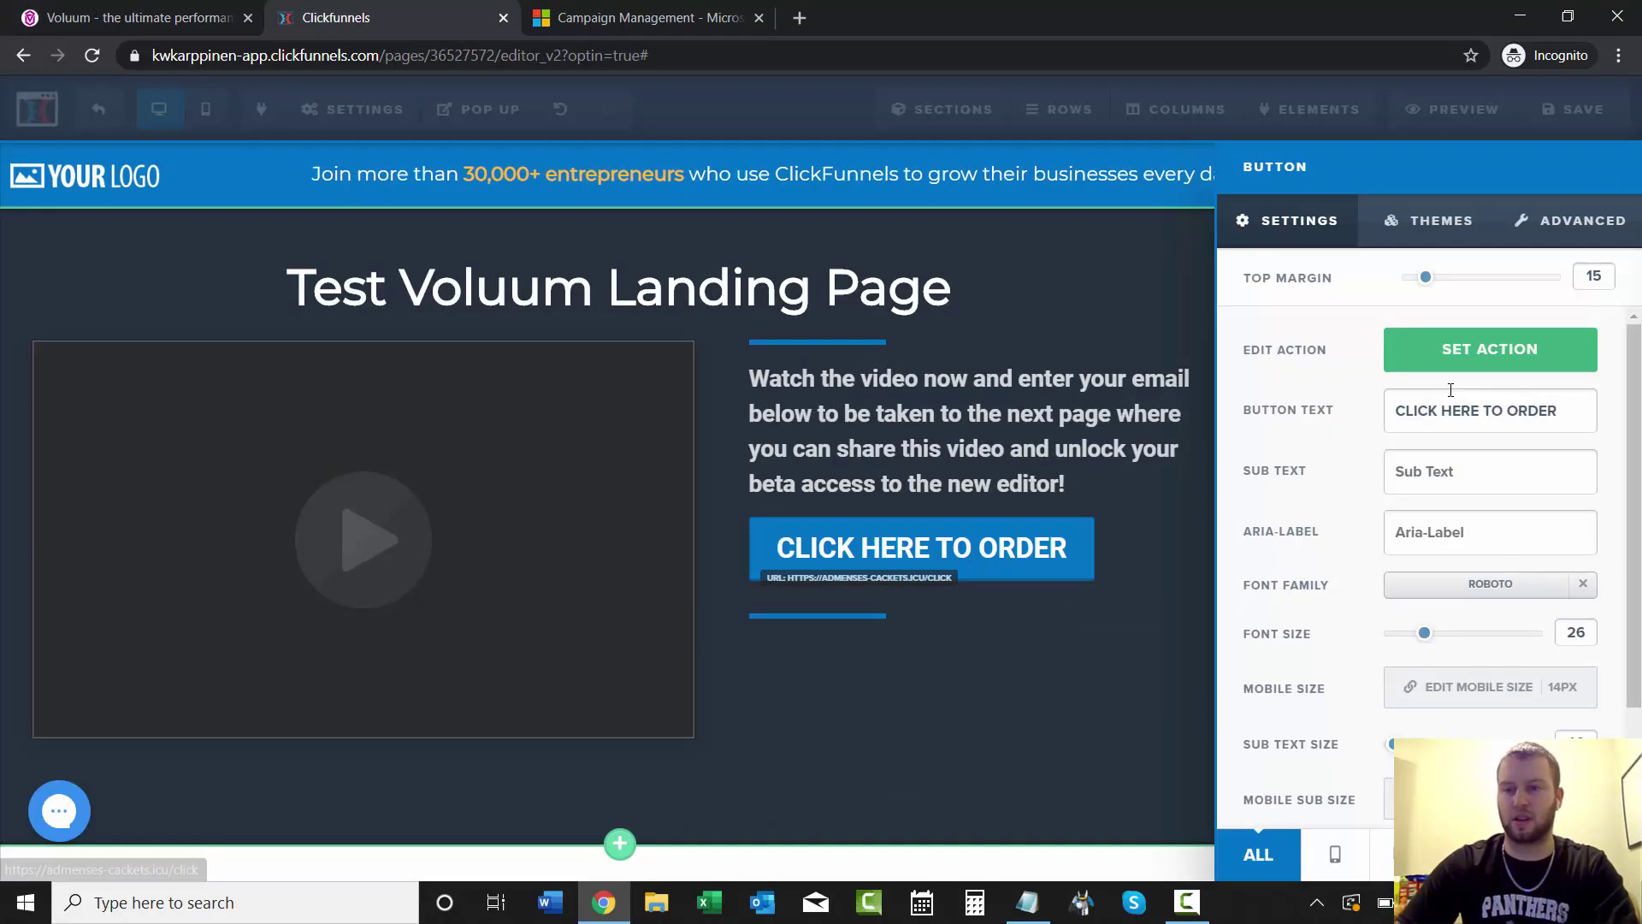
left_click(1475, 375)
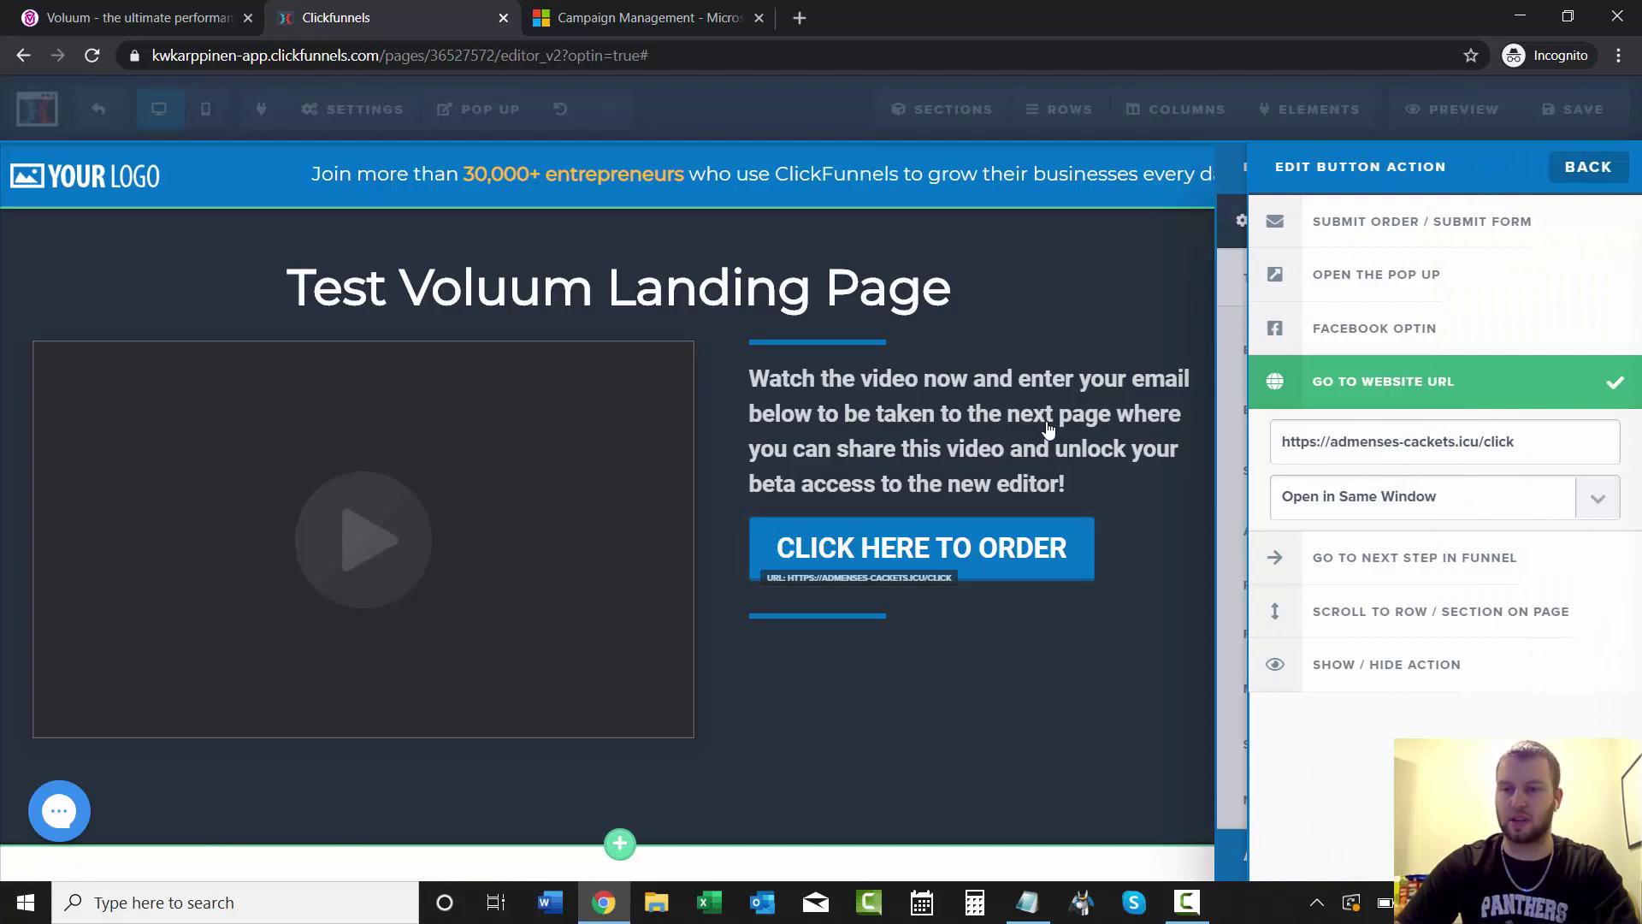
left_click(131, 166)
- Exit and leave the ClickFunnels page editor for the TEST funnel overview
left_click(97, 109)
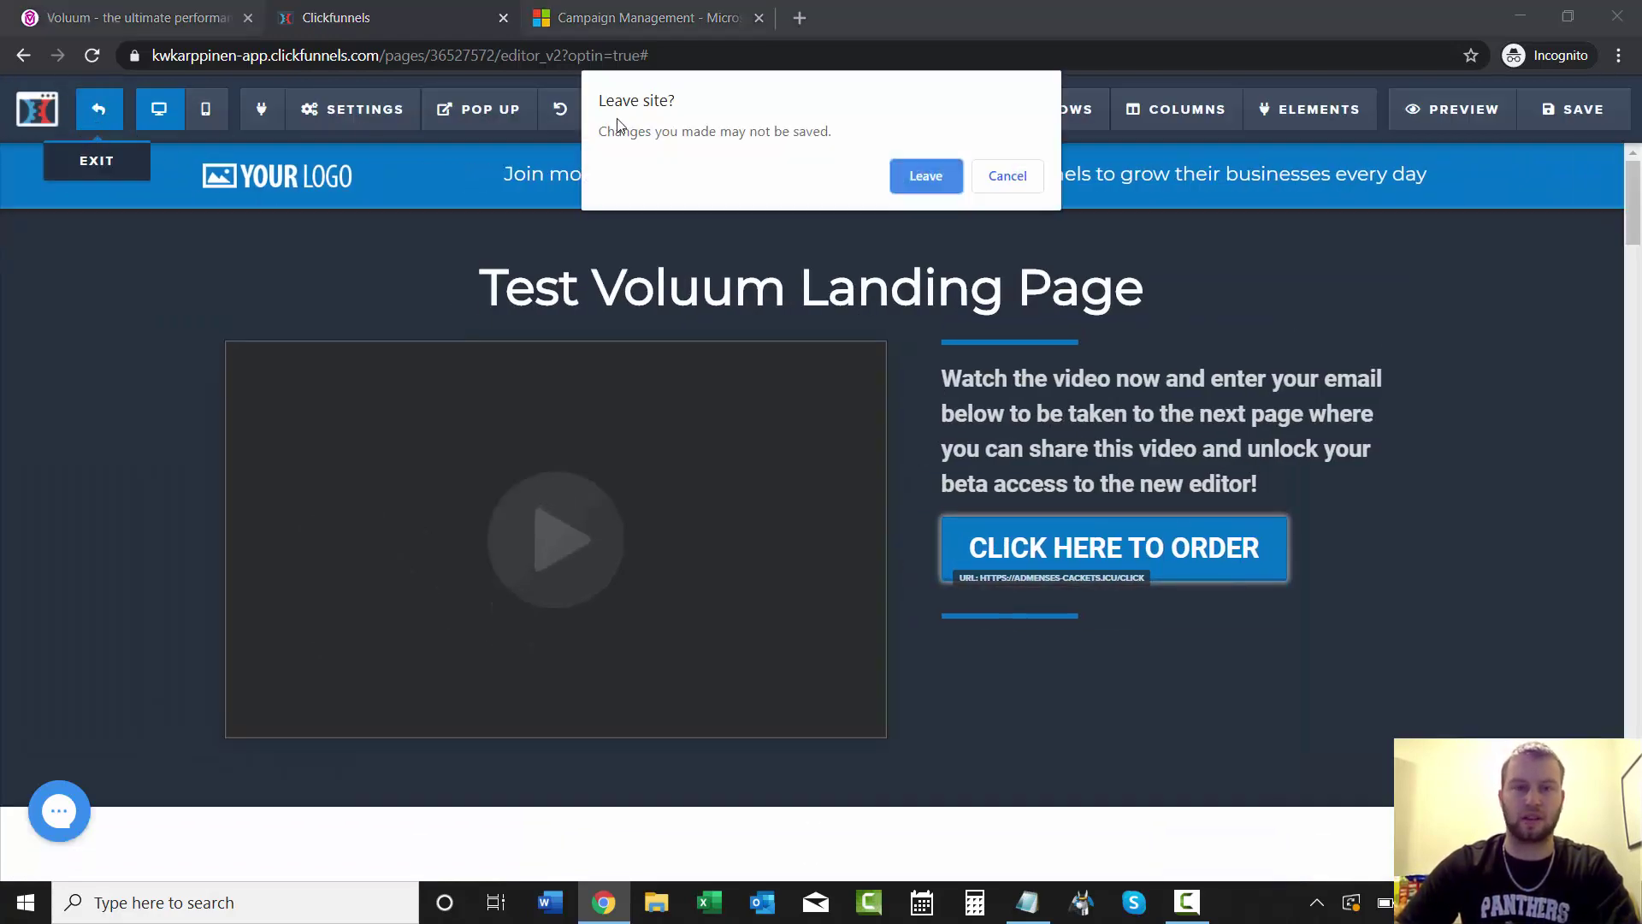
left_click(1007, 176)
left_click(1577, 108)
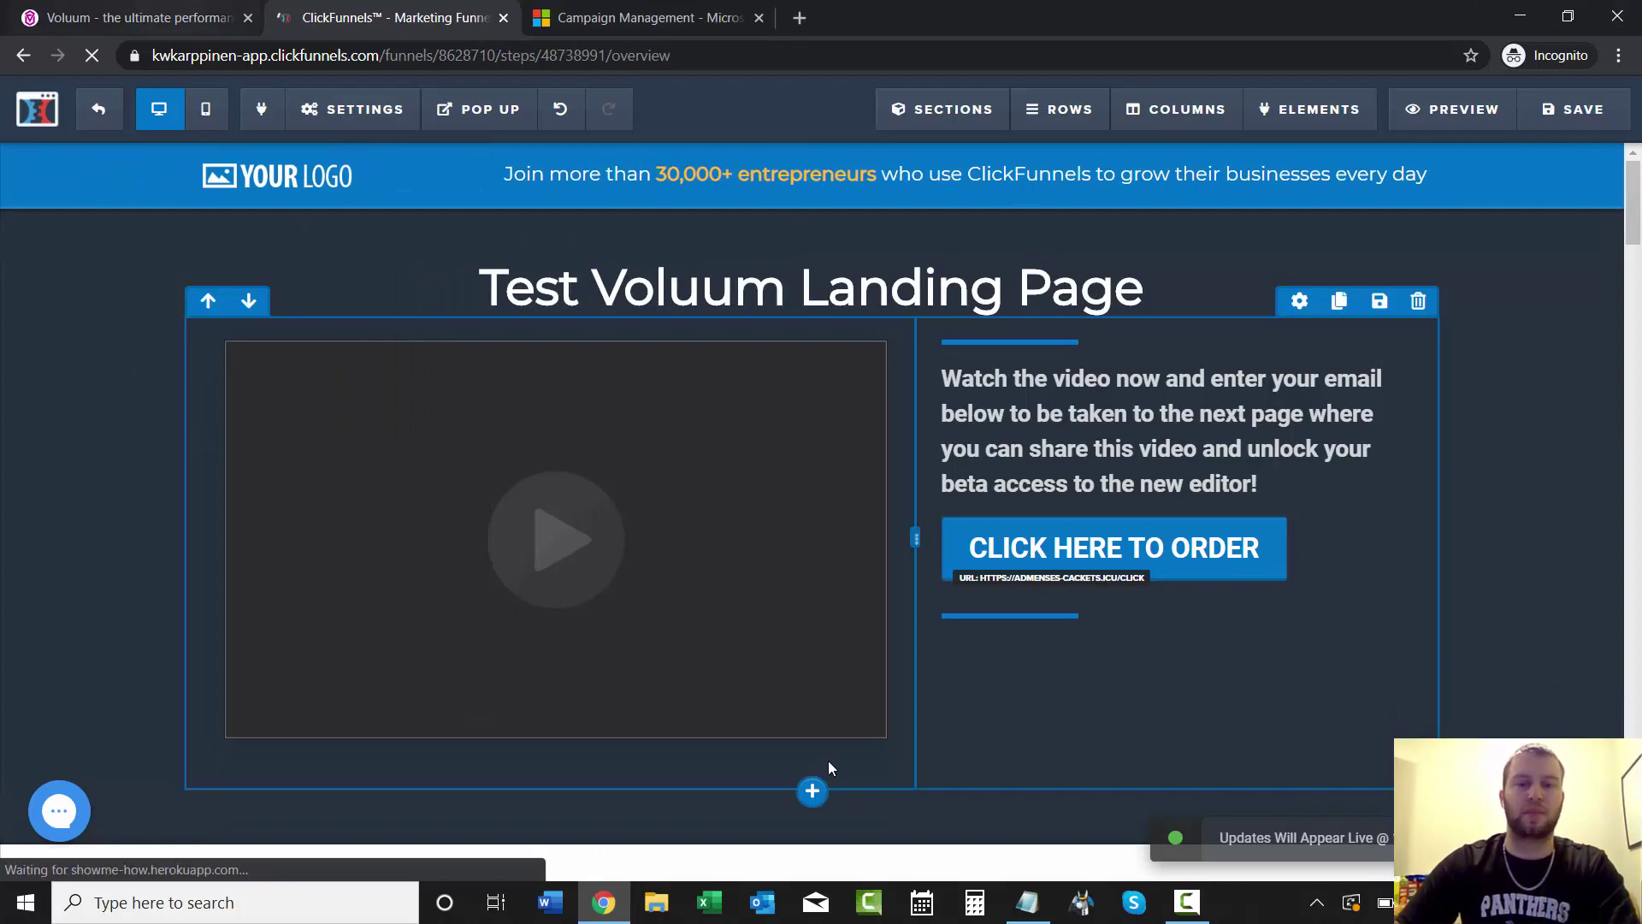
- Load the Voluum campaign URL in a new tab and click the lander's CLICK HERE TO ORDER button
key("alt+Tab")
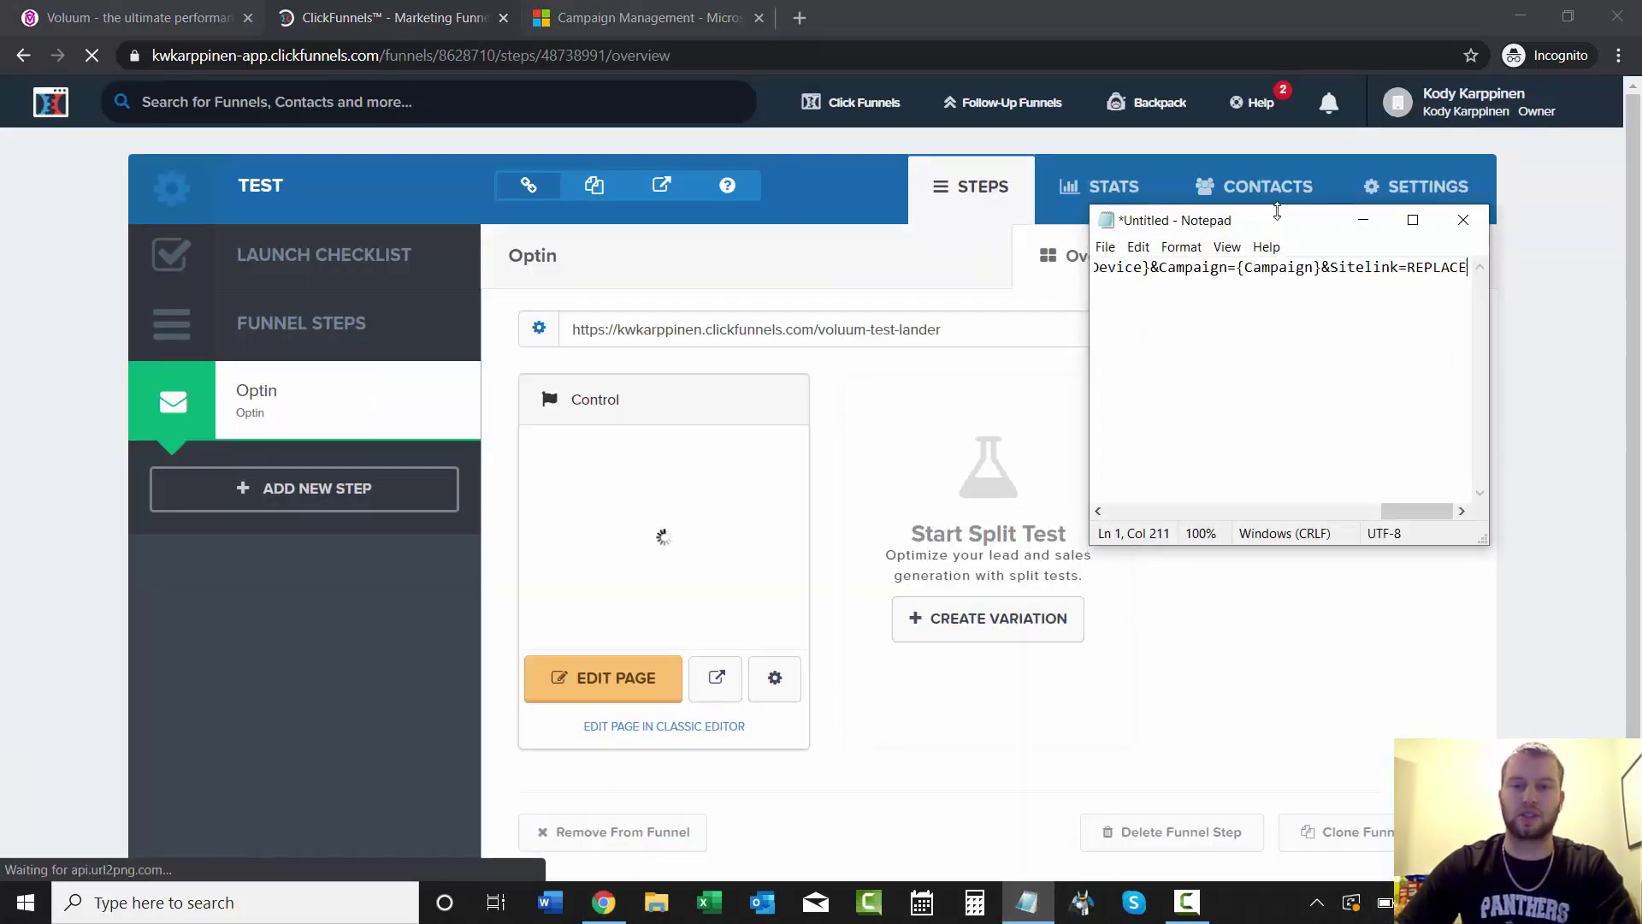
left_click(154, 16)
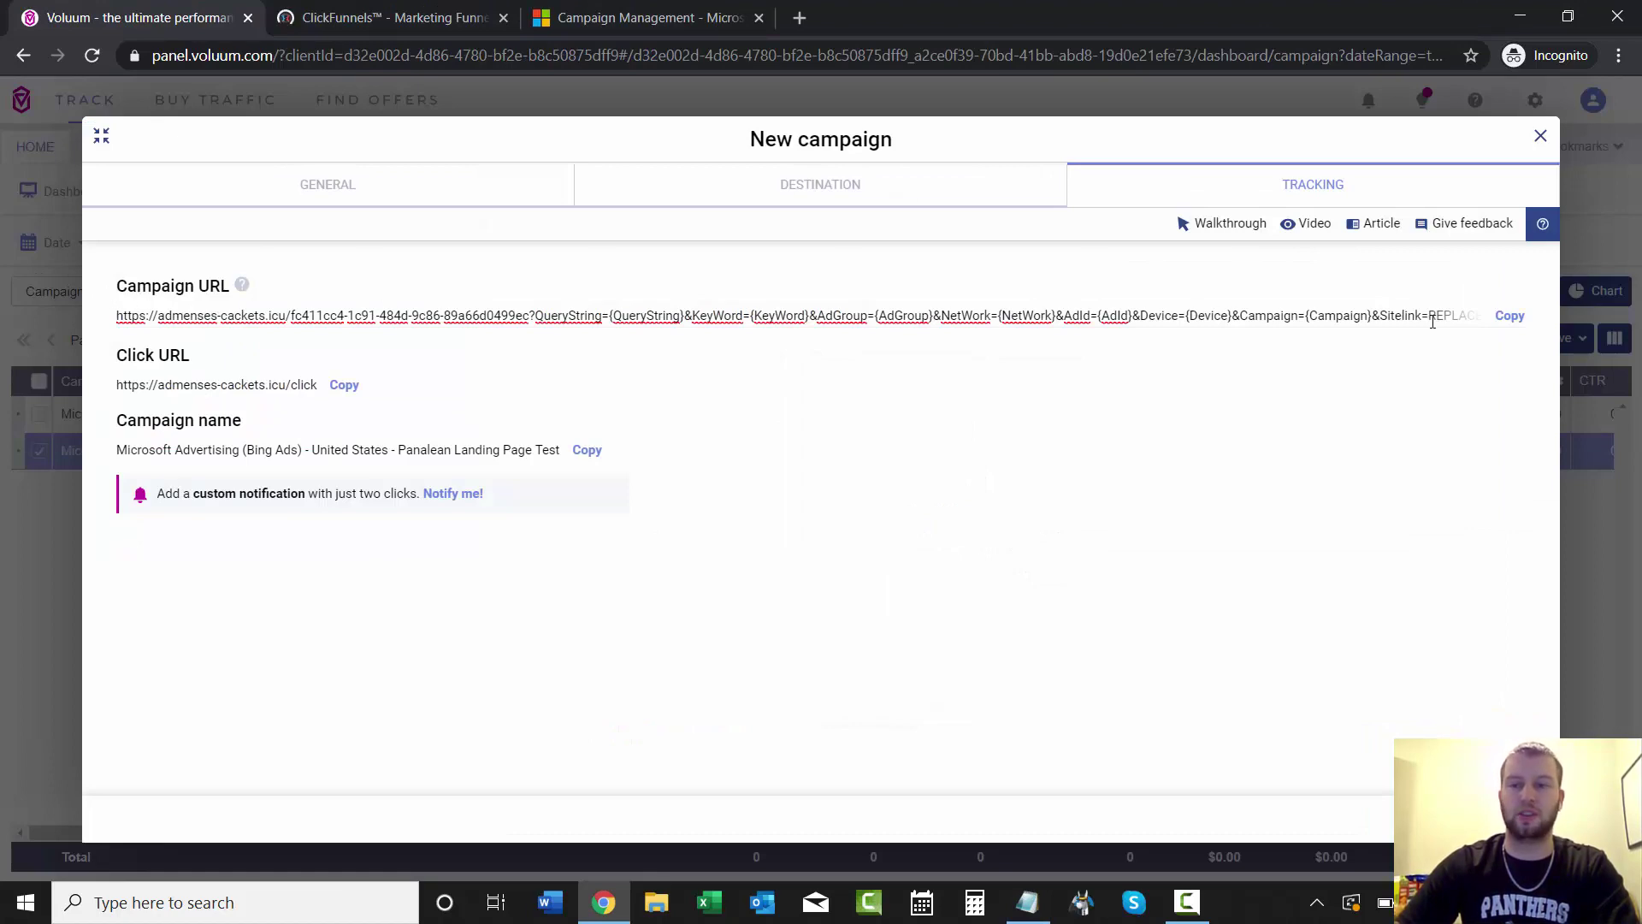
left_click(1510, 315)
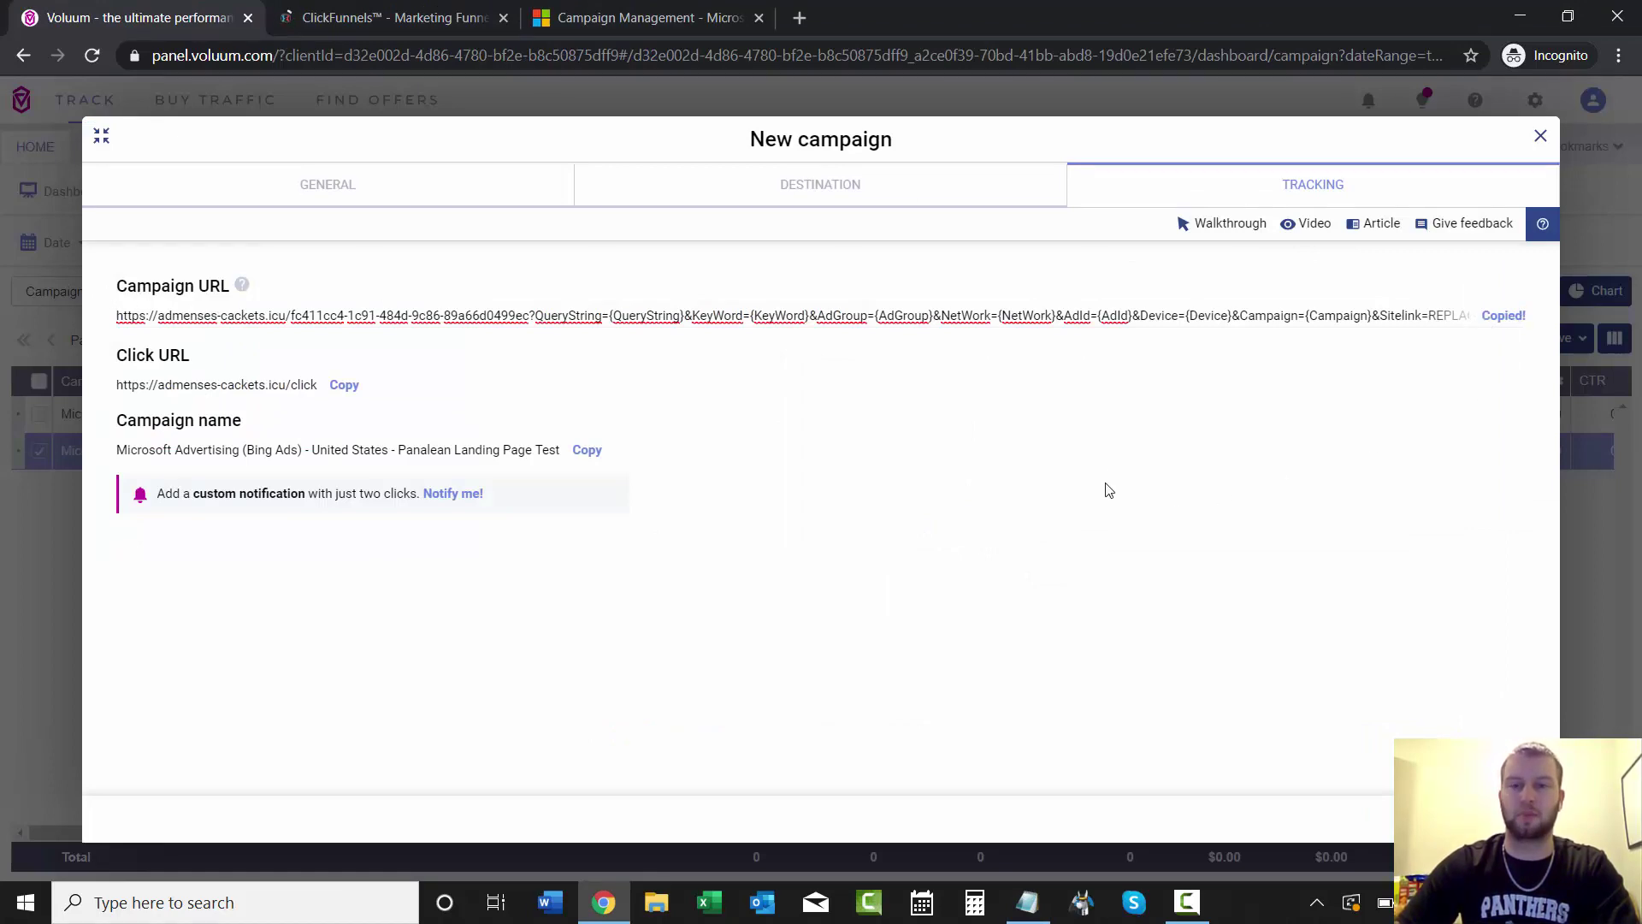
left_click(804, 20)
type("https://admenses-cackets.icu/fc411cc4-1c91-484d-9c86-89a66d0499ec?QueryString={QueryString}&KeyWord={KeyWord}&AdGroup={AdGroup}&NetWork={NetWork}&AdId={AdId}&Device={Device}&Campaign={Campaign}&Sitelink=REPLACE")
key("Return")
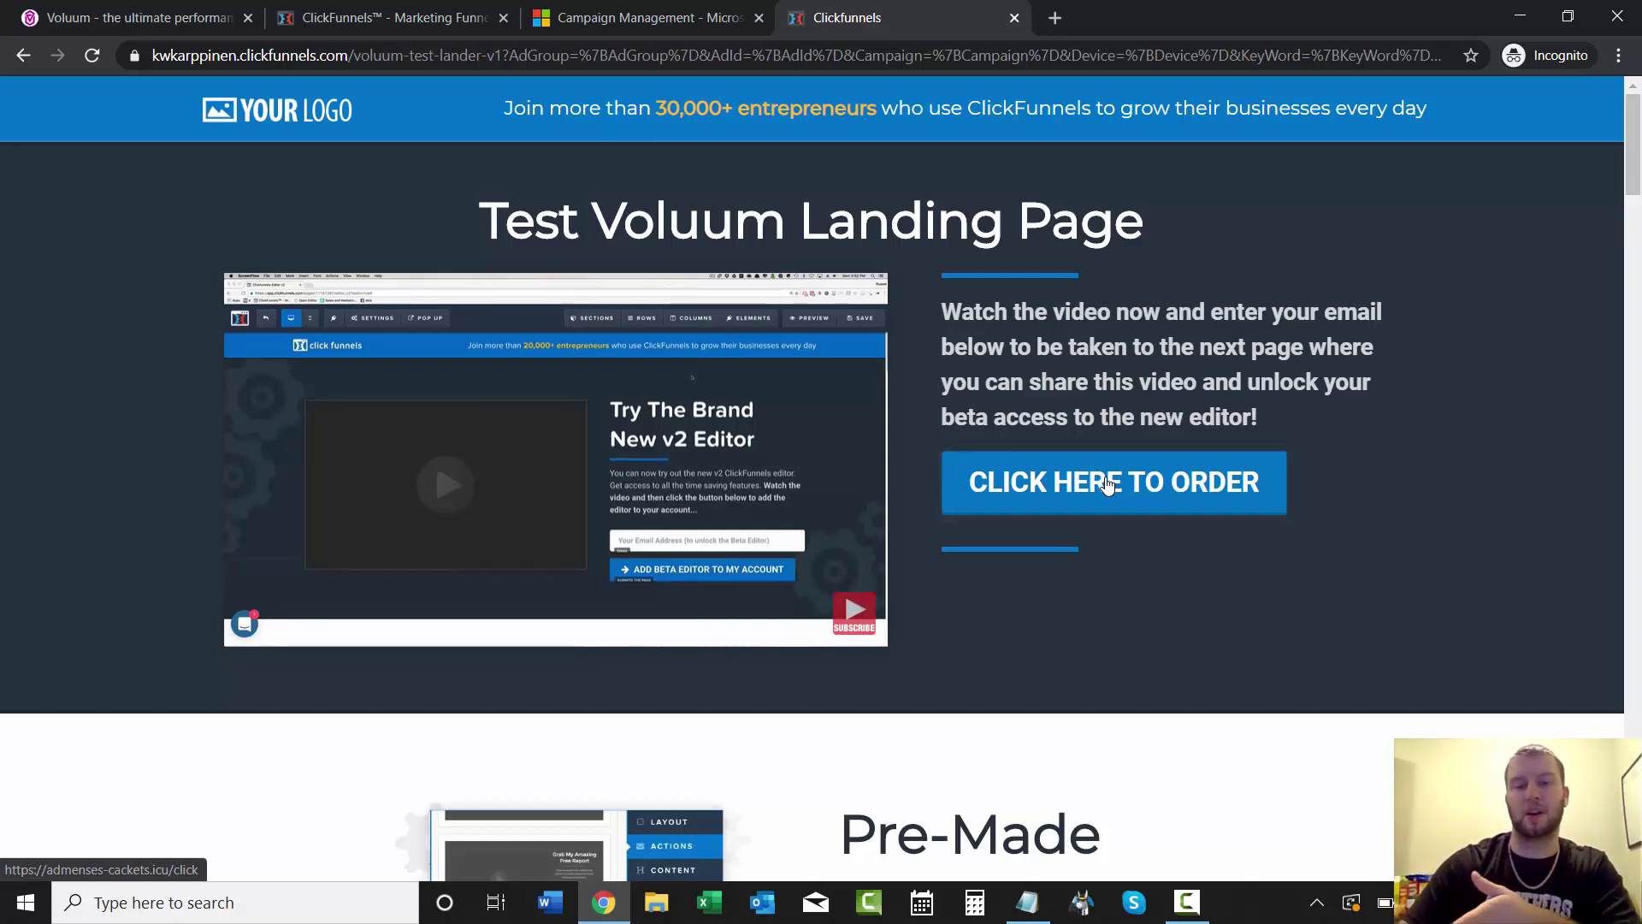
left_click(1106, 484)
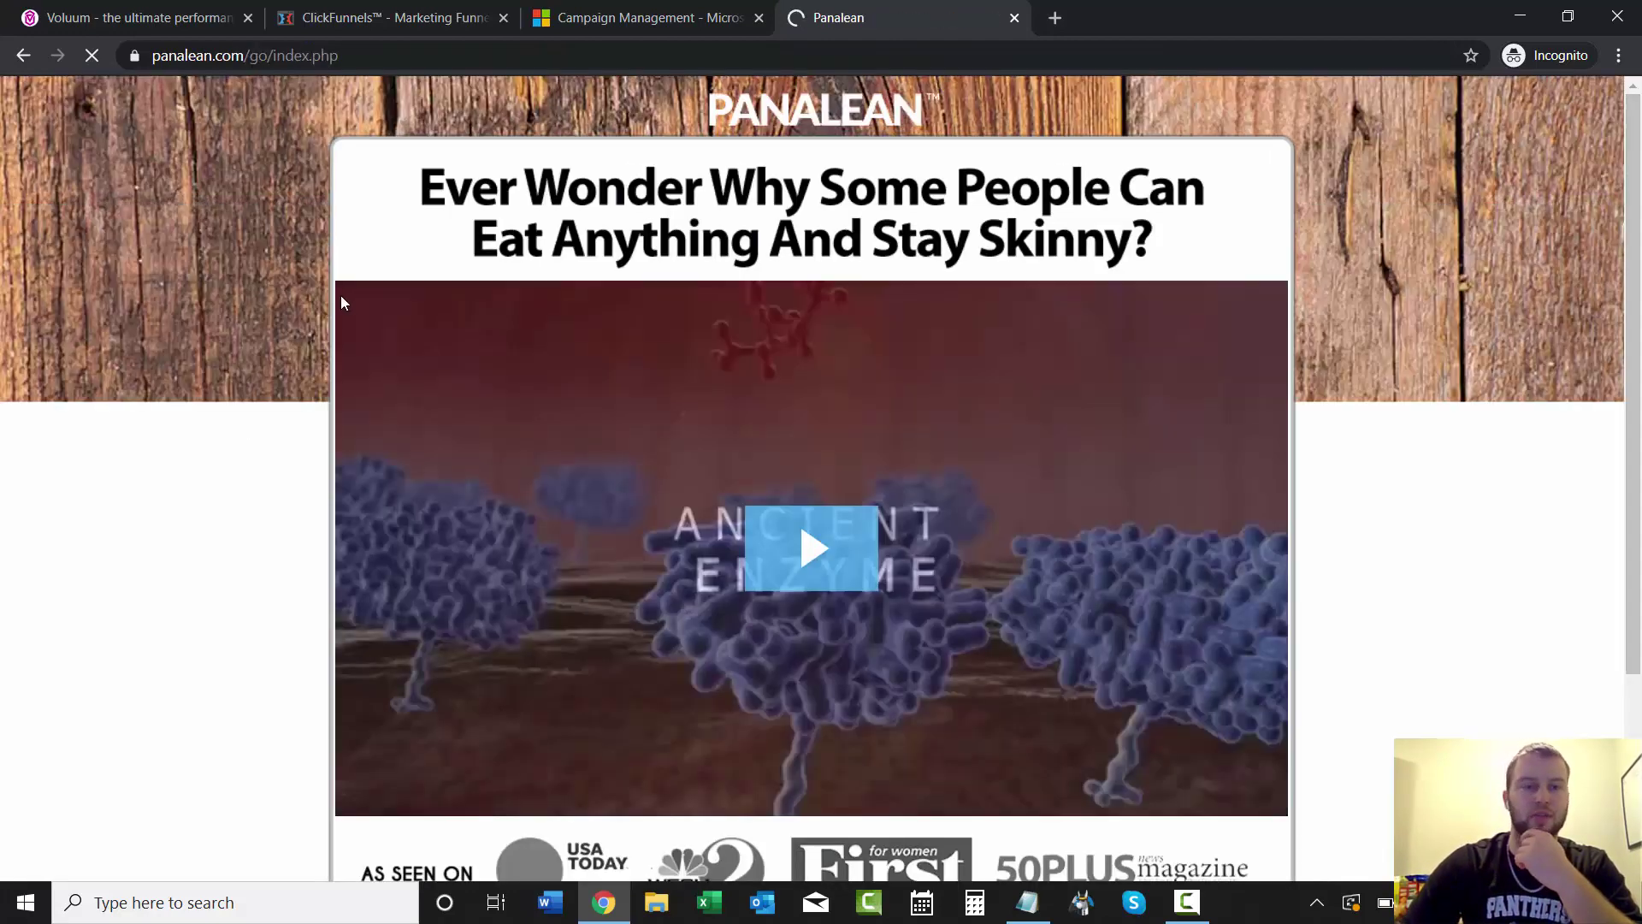
- Close the campaign dialog, refresh the campaigns report, and widen the Campaign column
left_click(184, 23)
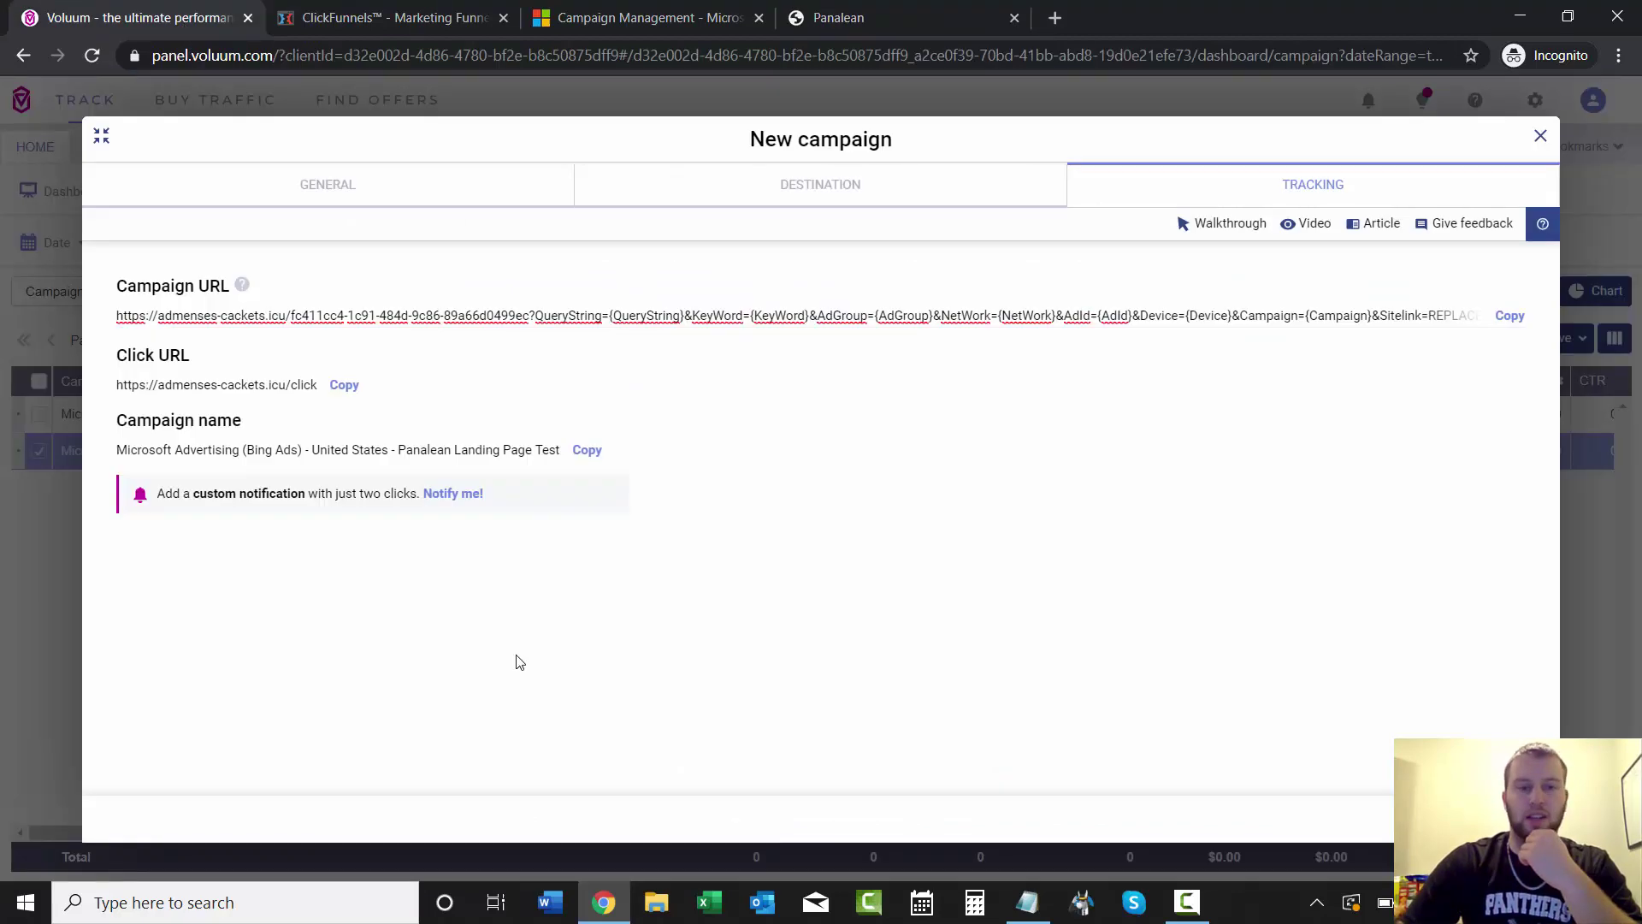
key("Escape")
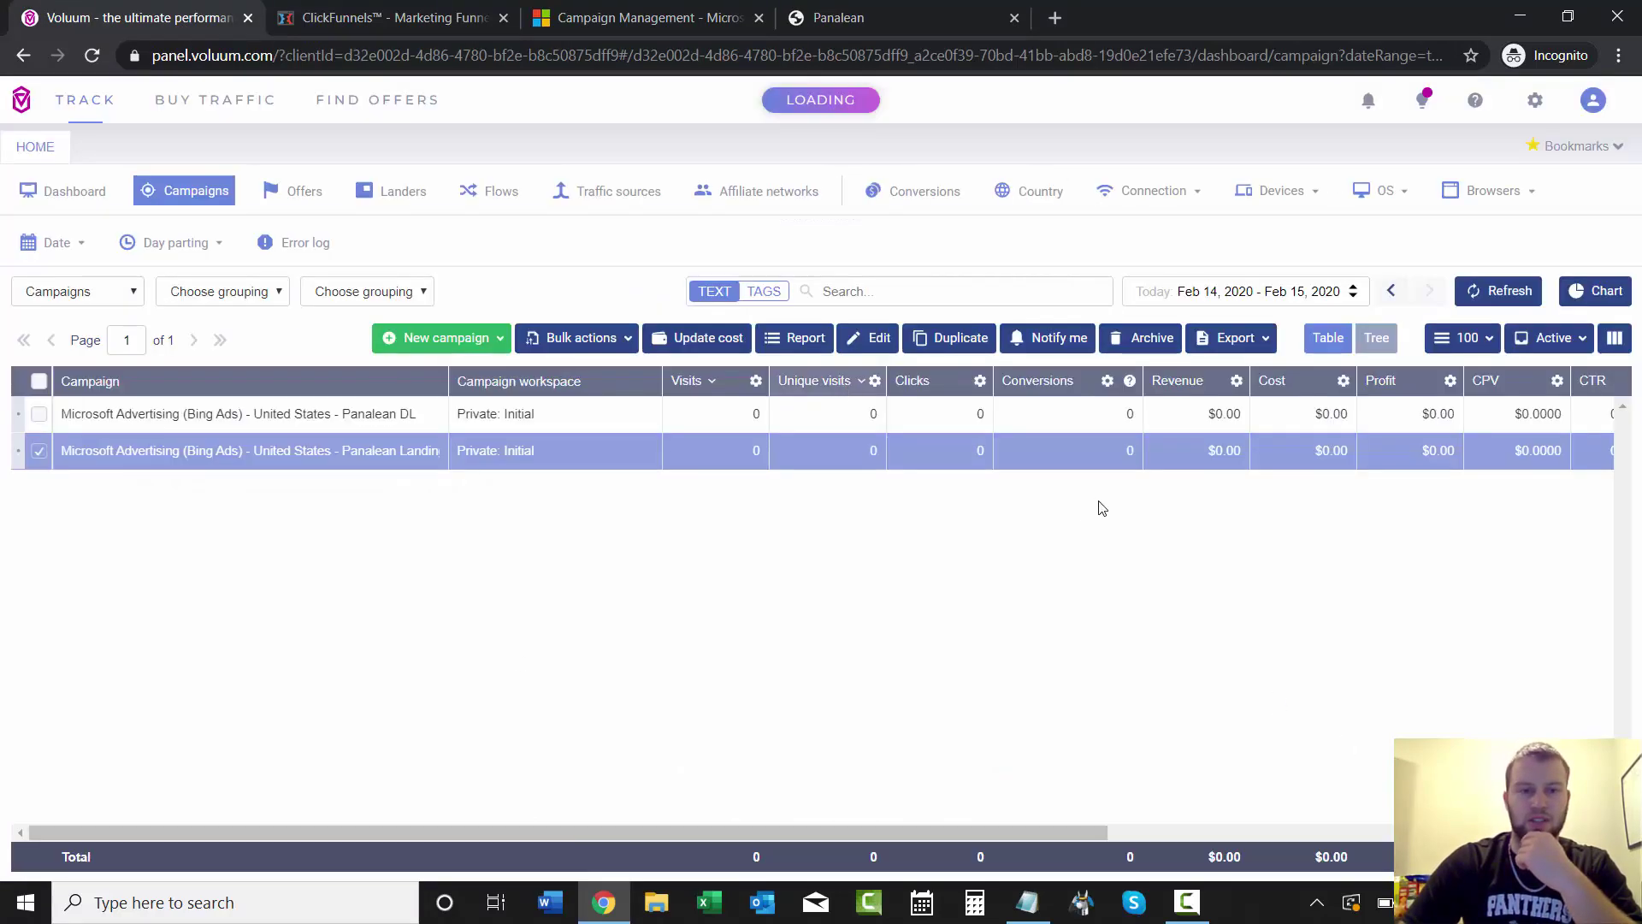
left_click(1509, 290)
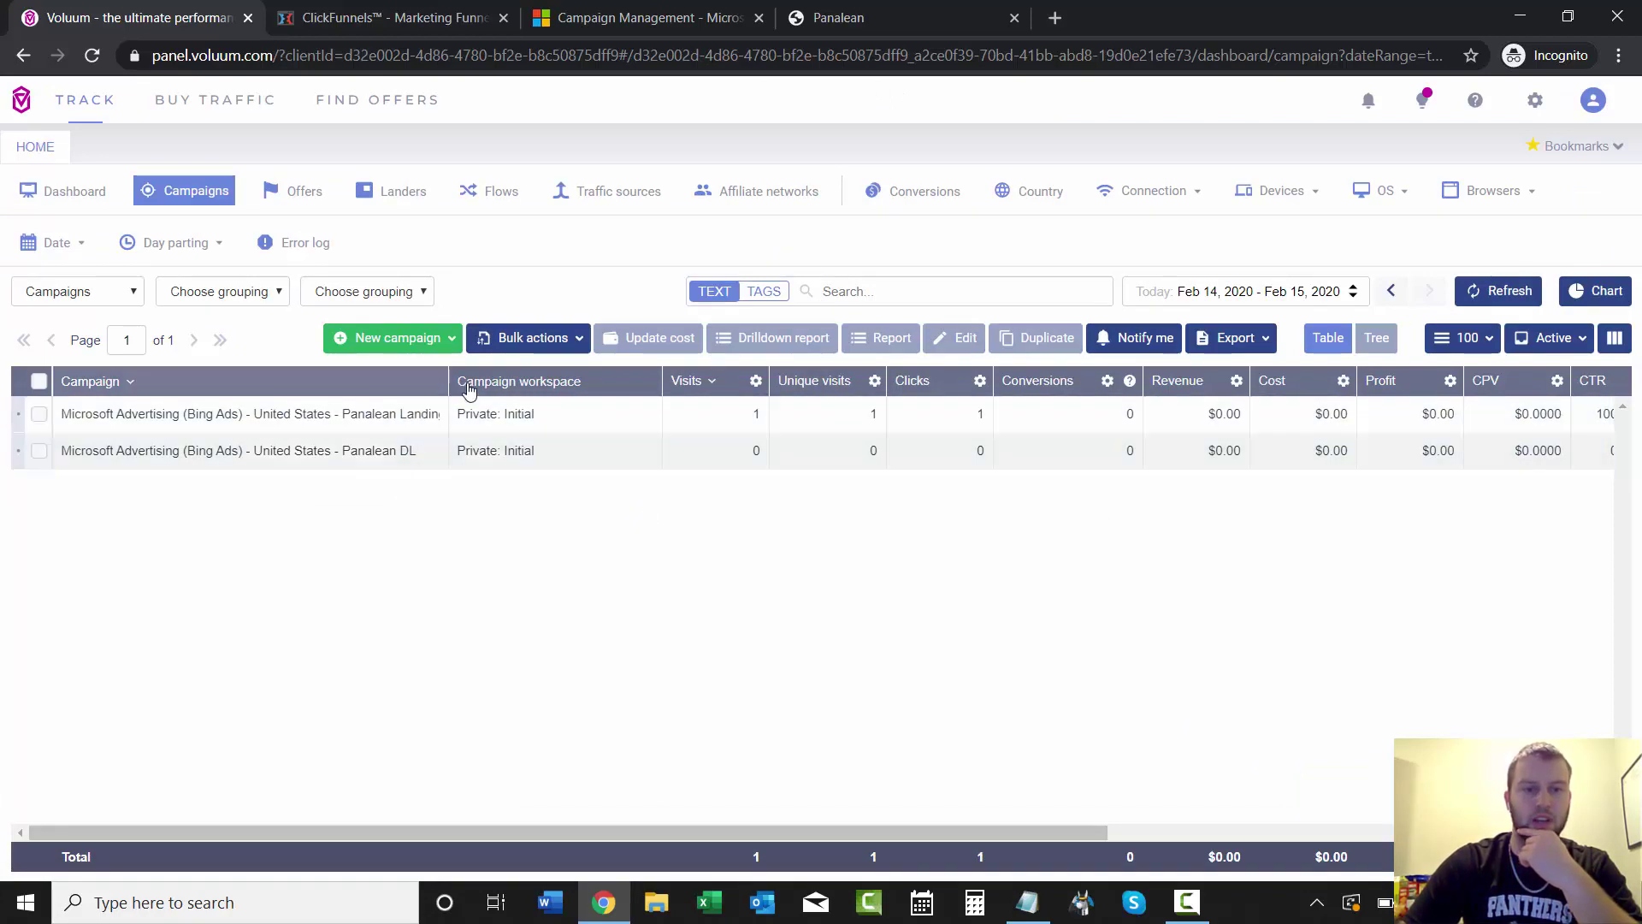
left_click_drag(448, 382, 555, 382)
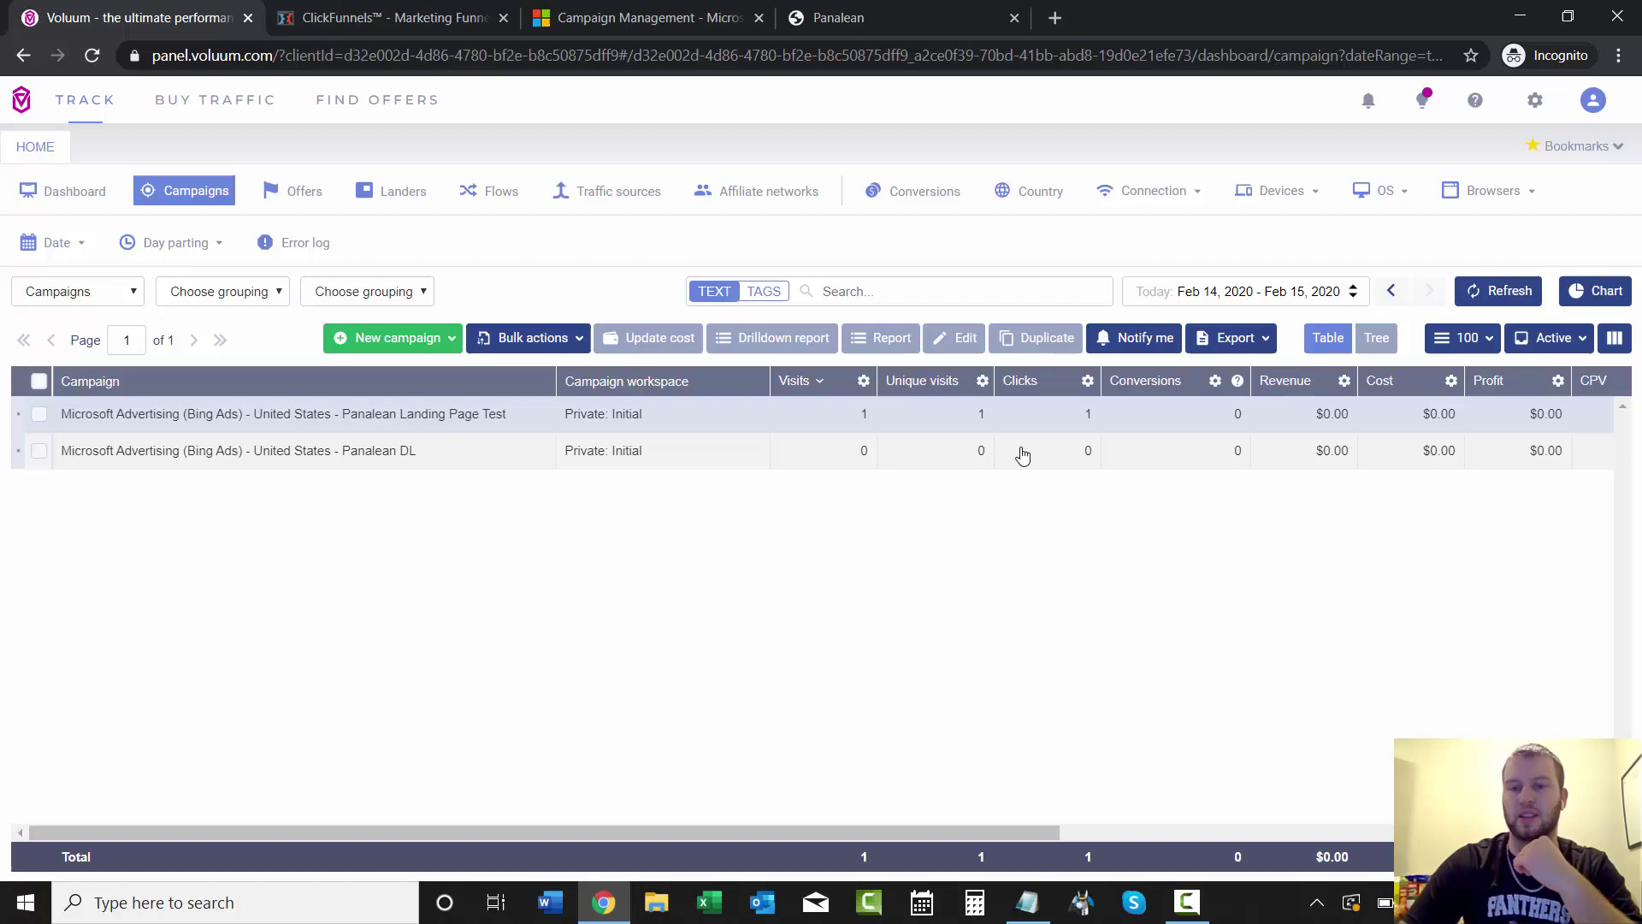
left_click(847, 17)
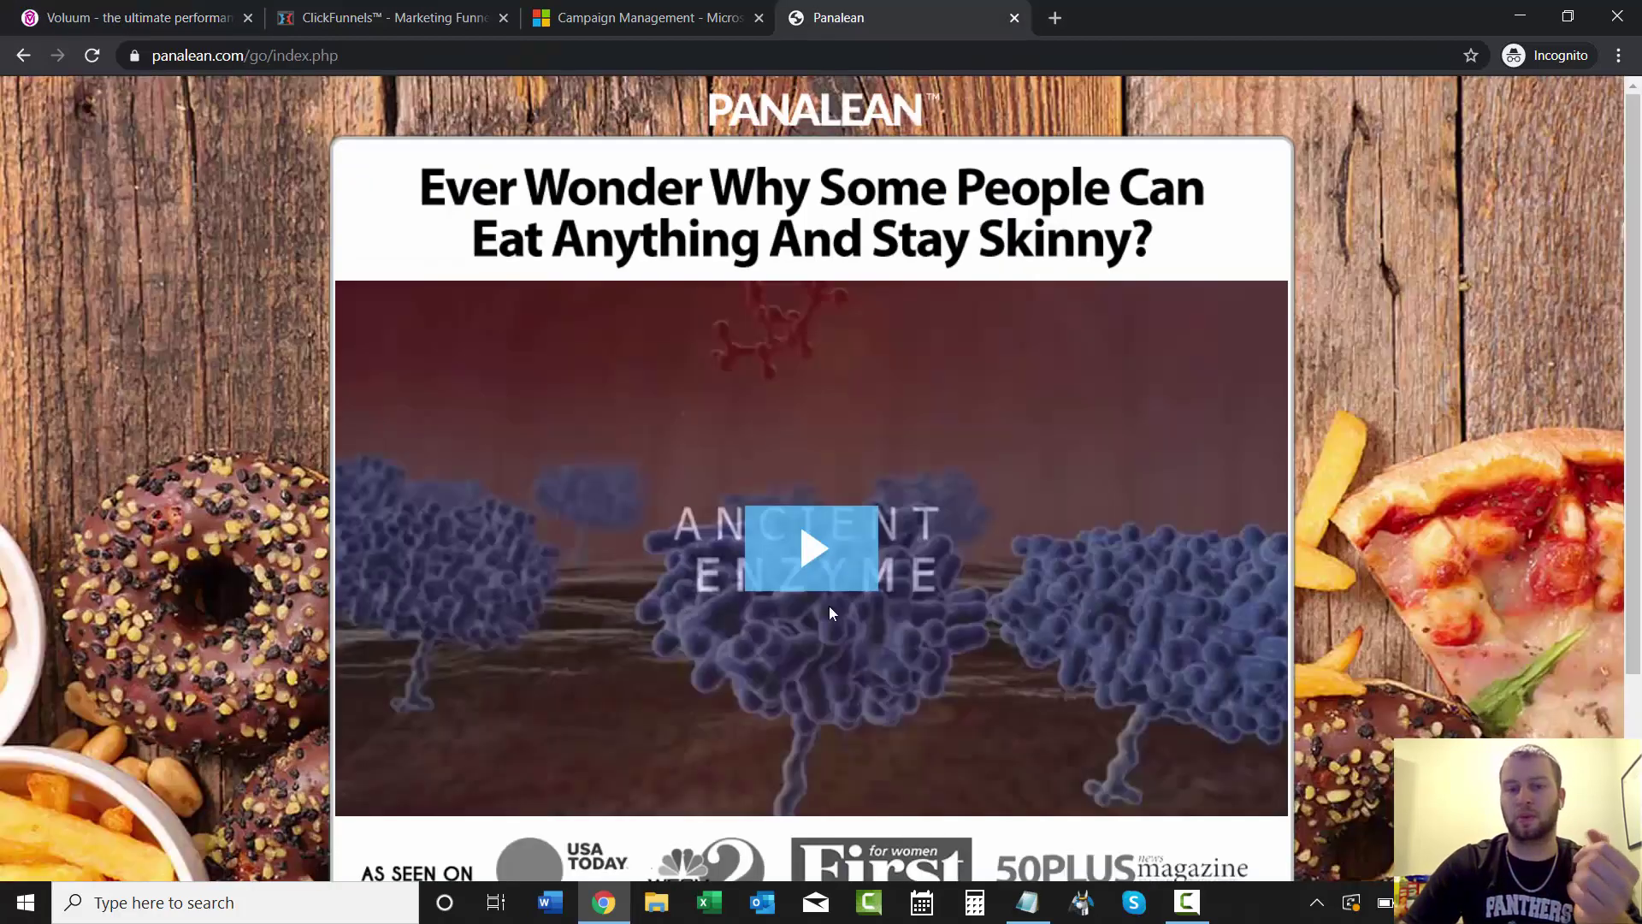
scroll(1471, 433, "down", 2)
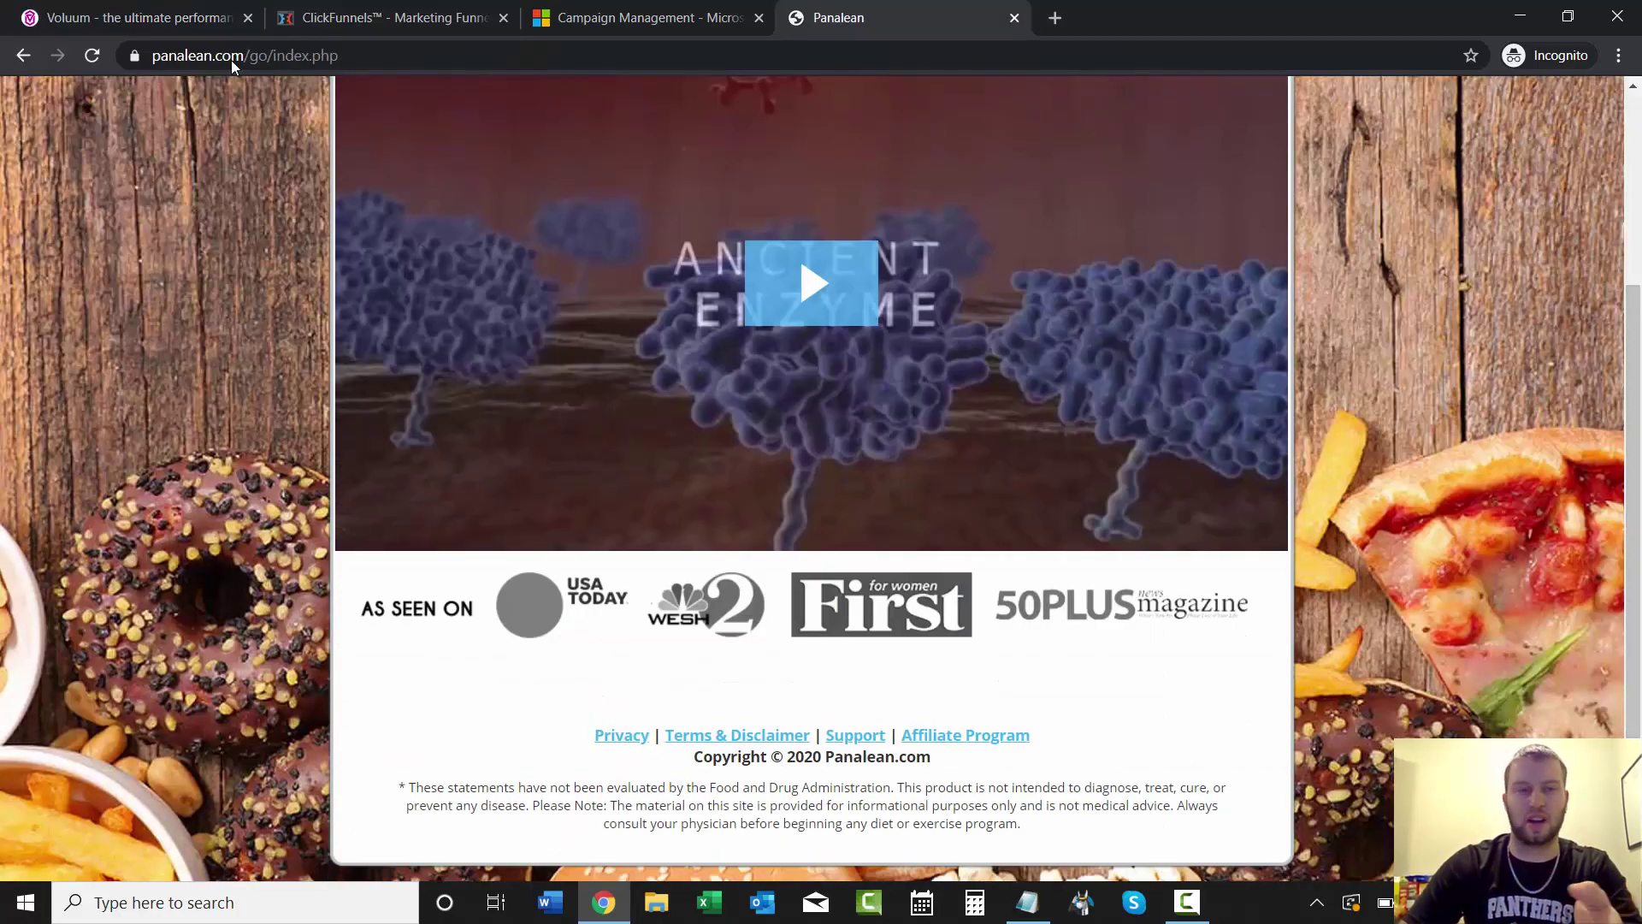
left_click(233, 11)
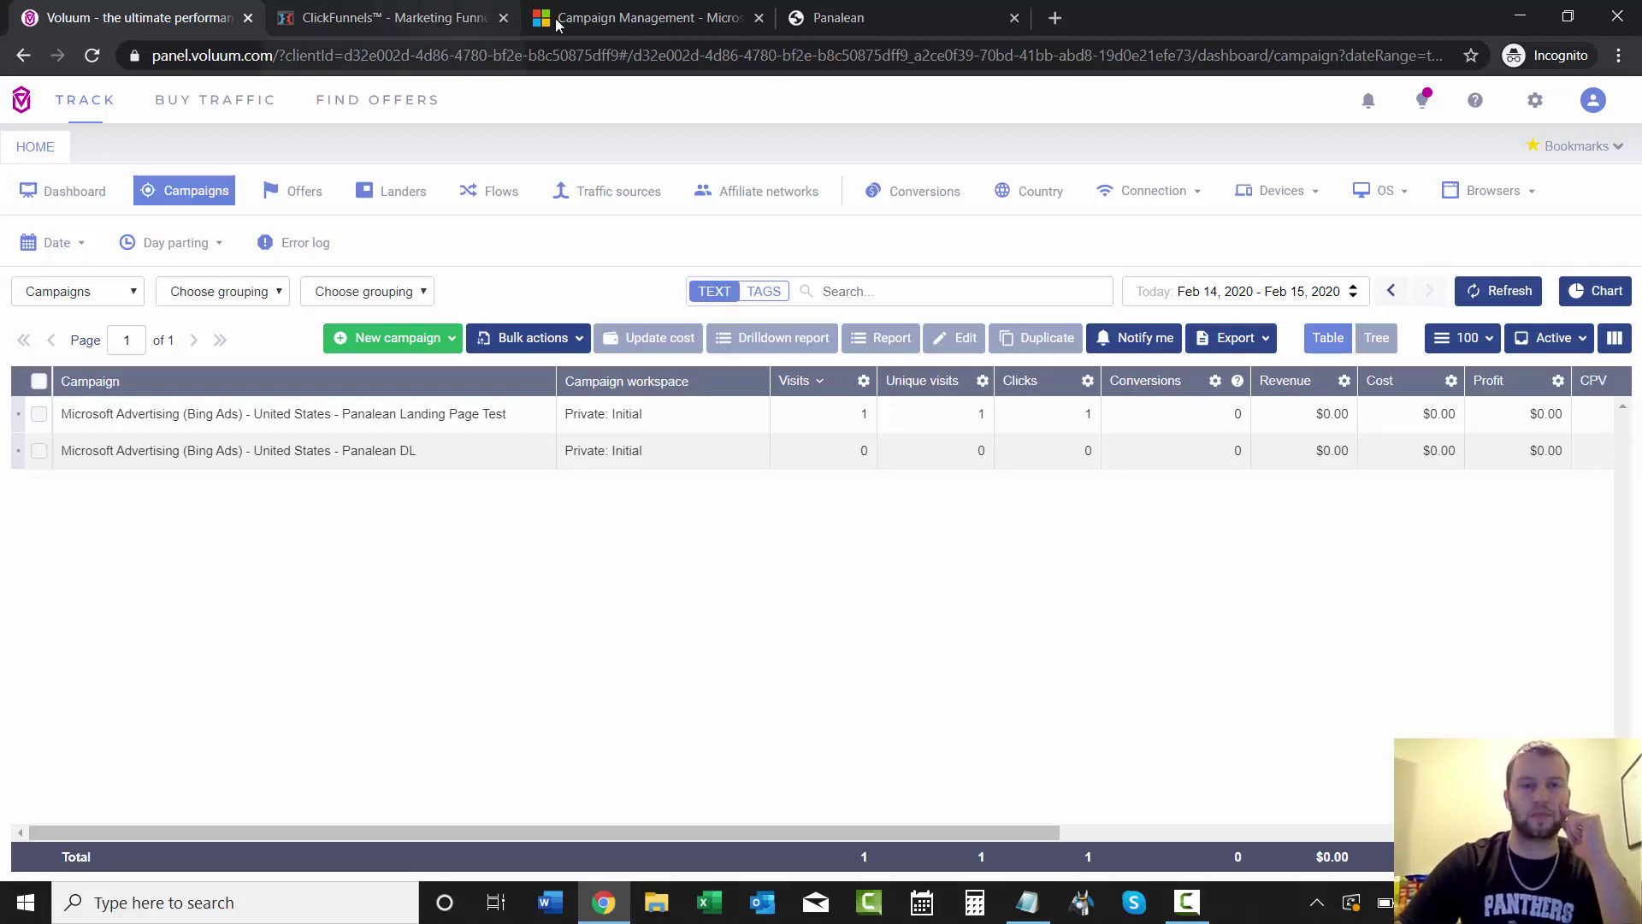
- Paste the Voluum URL as the tracking template, strip the REPLACE placeholder, and test it
left_click(599, 20)
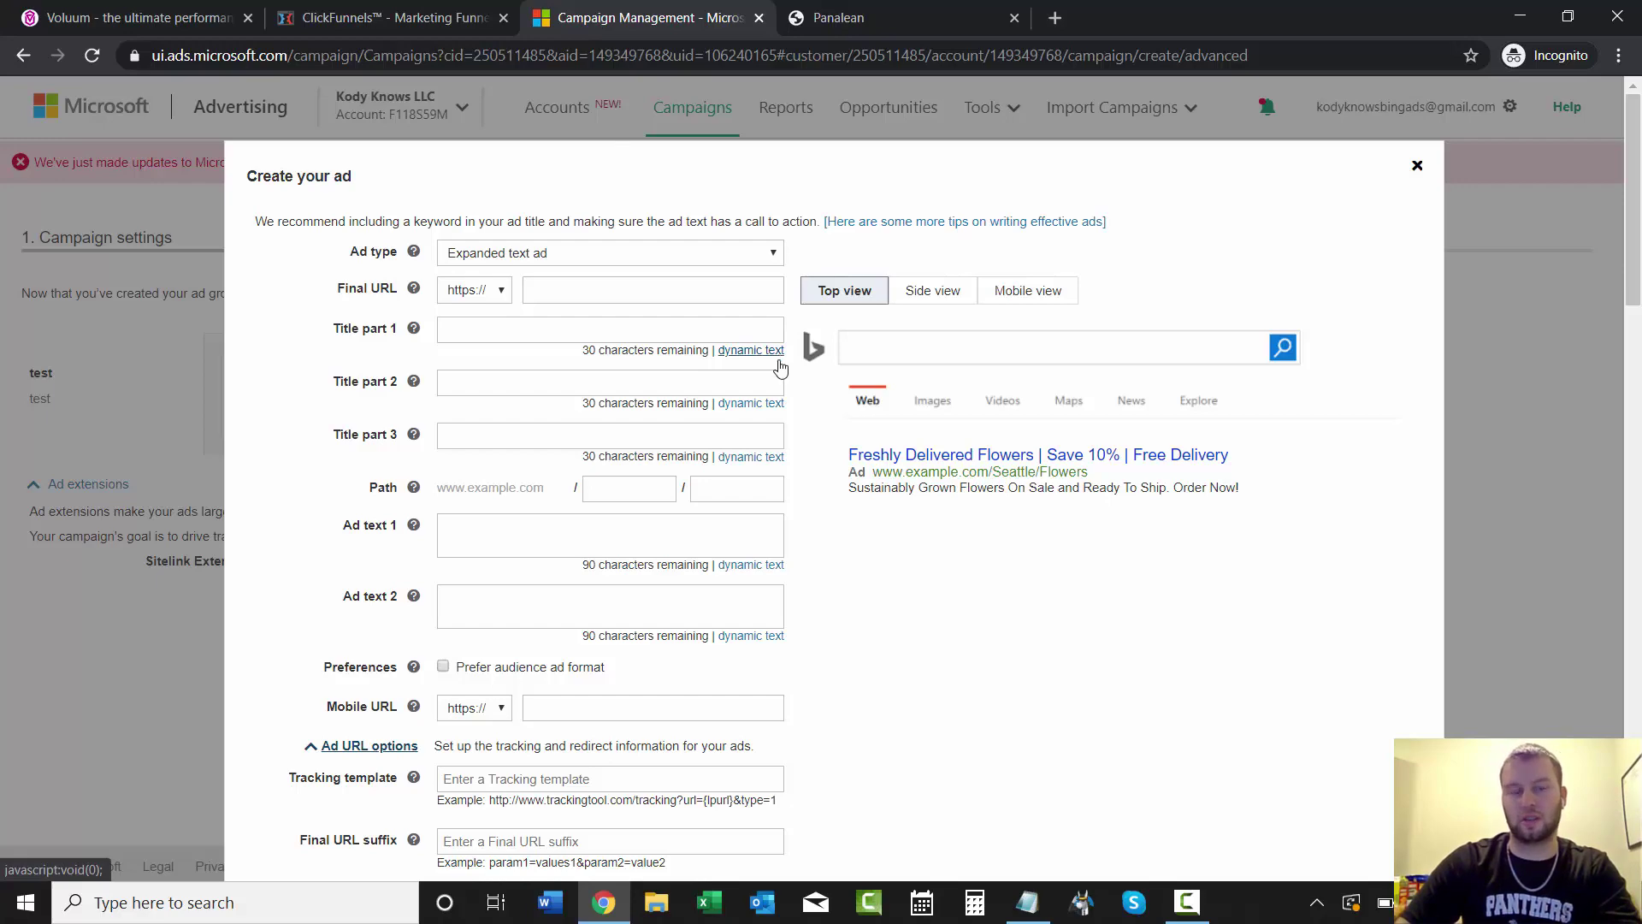
scroll(500, 105, "down", 2)
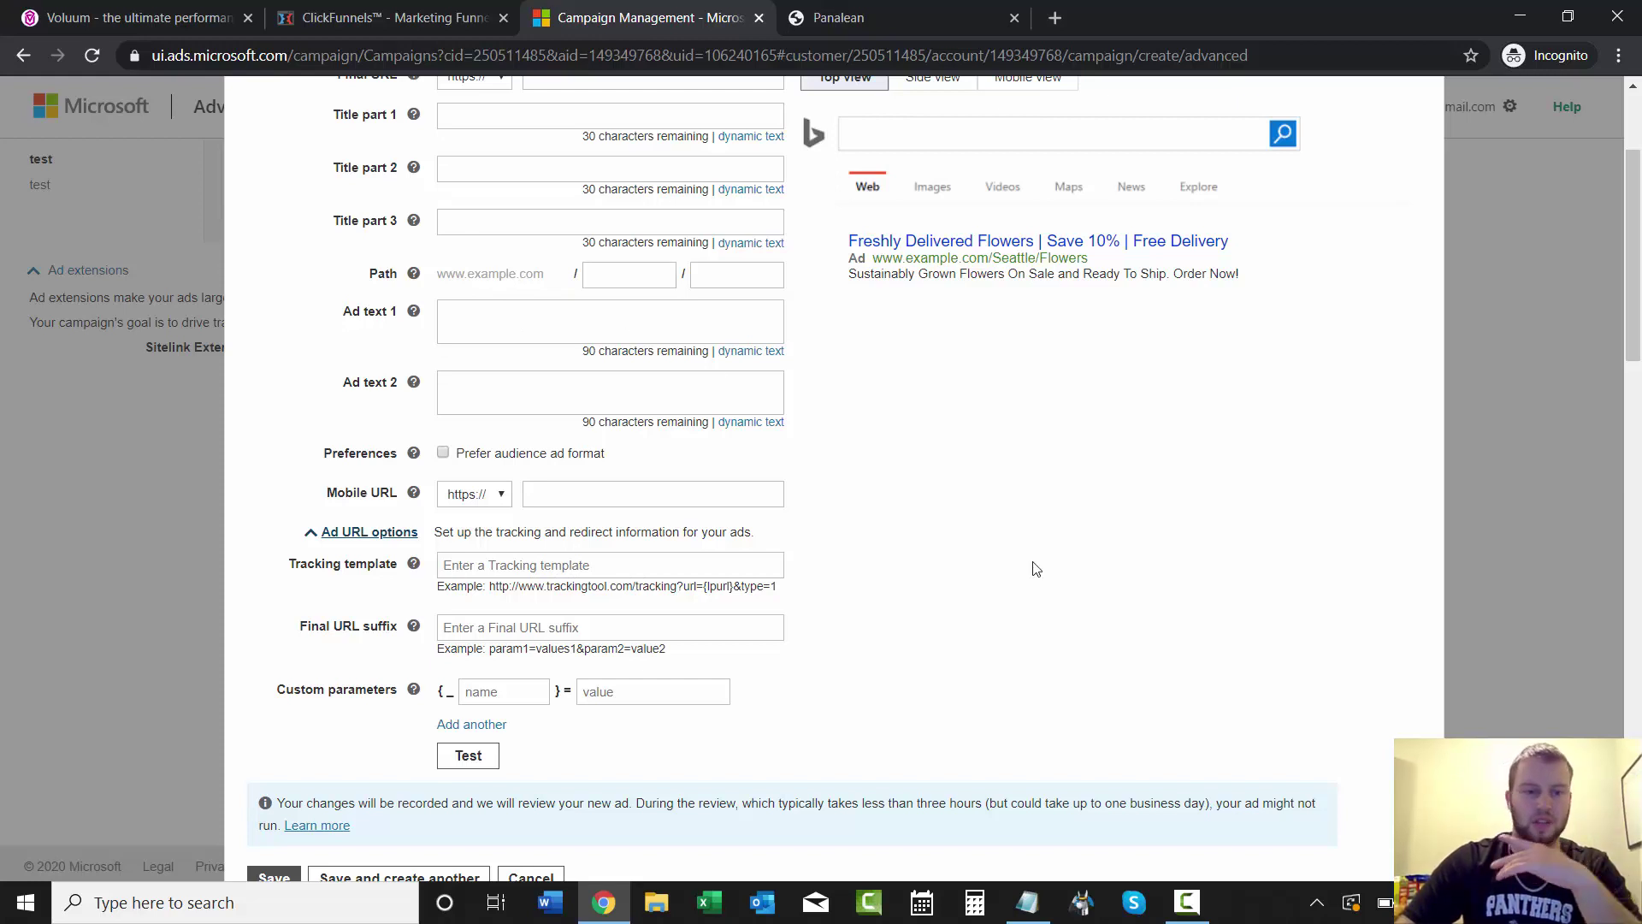
scroll(481, 507, "down", 1)
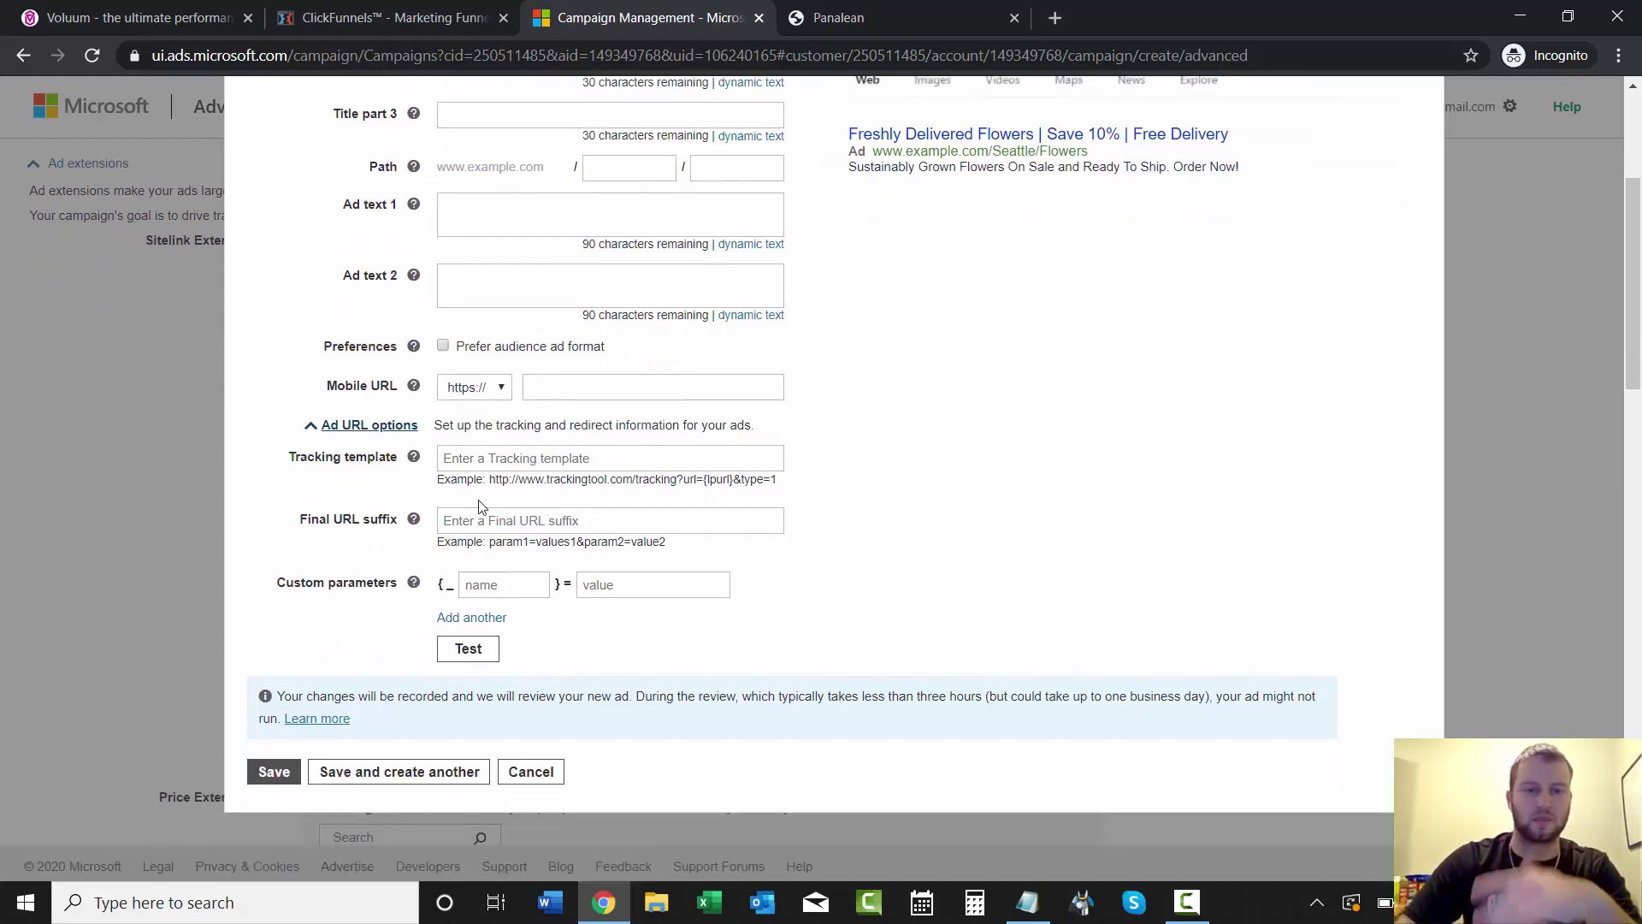
left_click(524, 460)
key("ctrl+v")
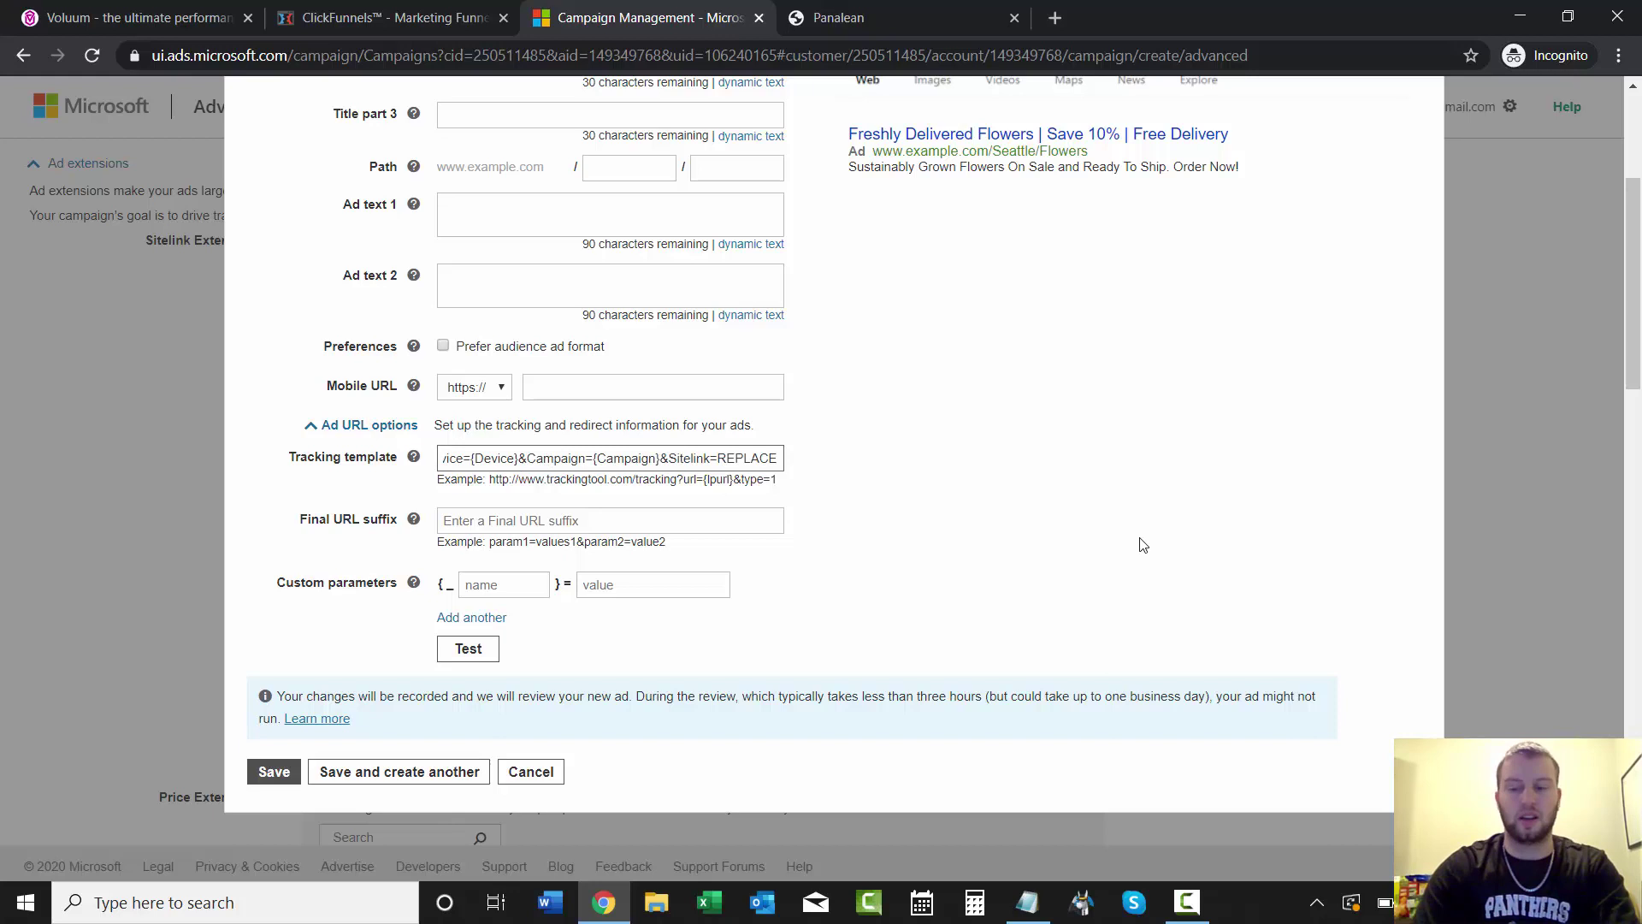
key("BackSpace")
key("BackSpace")
key("BackSpace")
key("BackSpace")
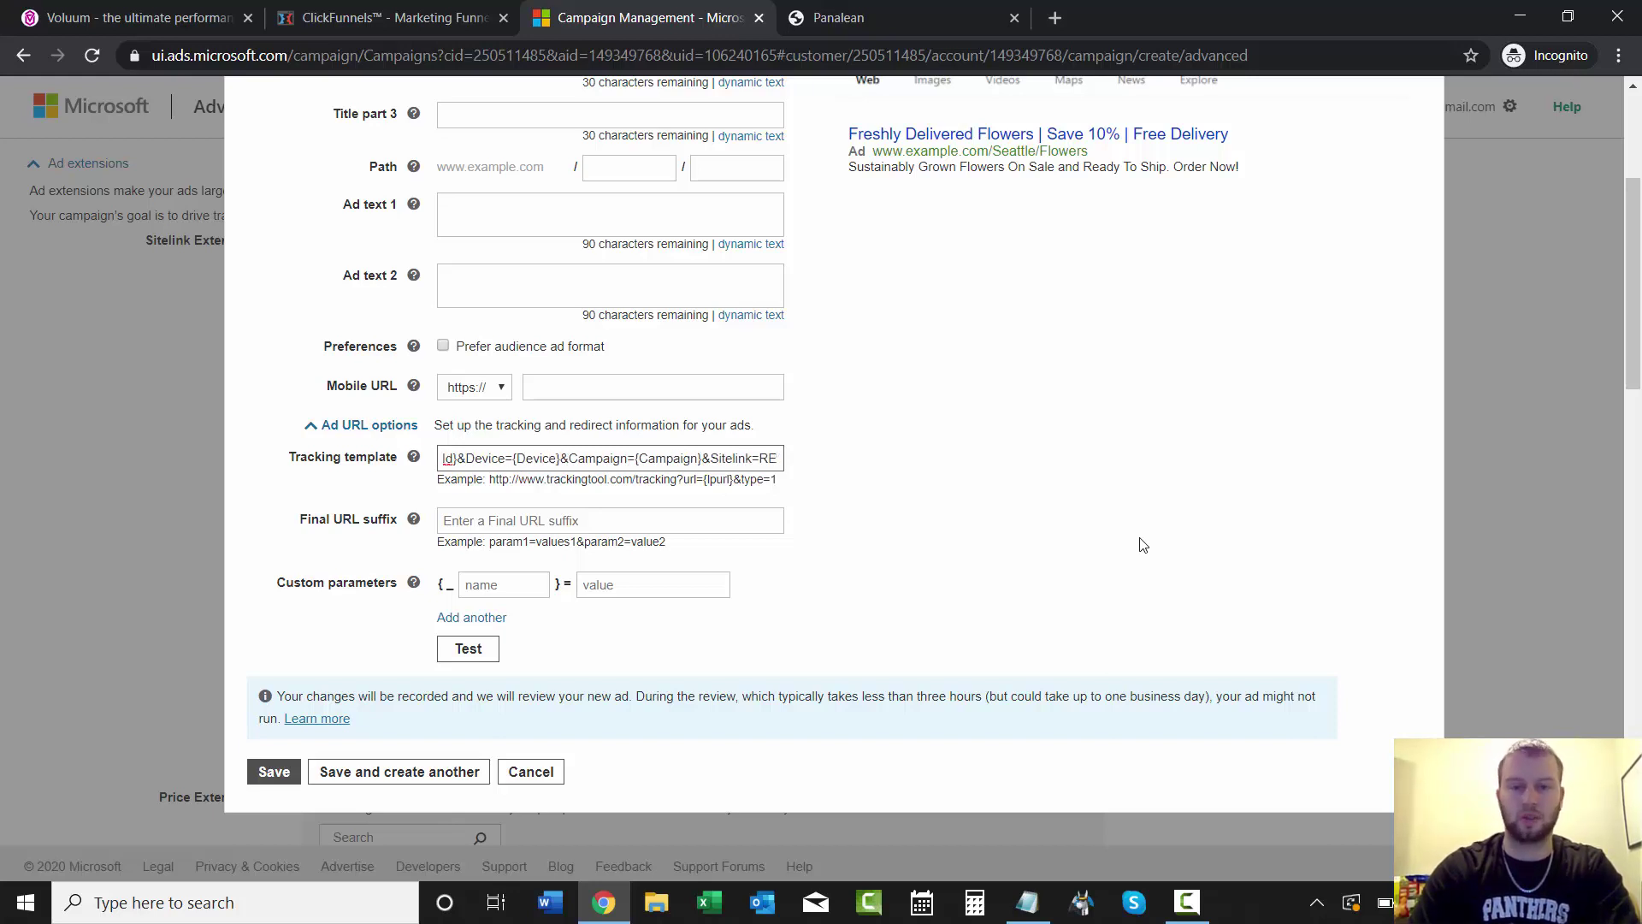
key("BackSpace")
key("BackSpace")
key("BackSpace")
key("BackSpace")
key("BackSpace")
key("BackSpace")
key("BackSpace")
key("BackSpace")
key("BackSpace")
key("BackSpace")
key("BackSpace")
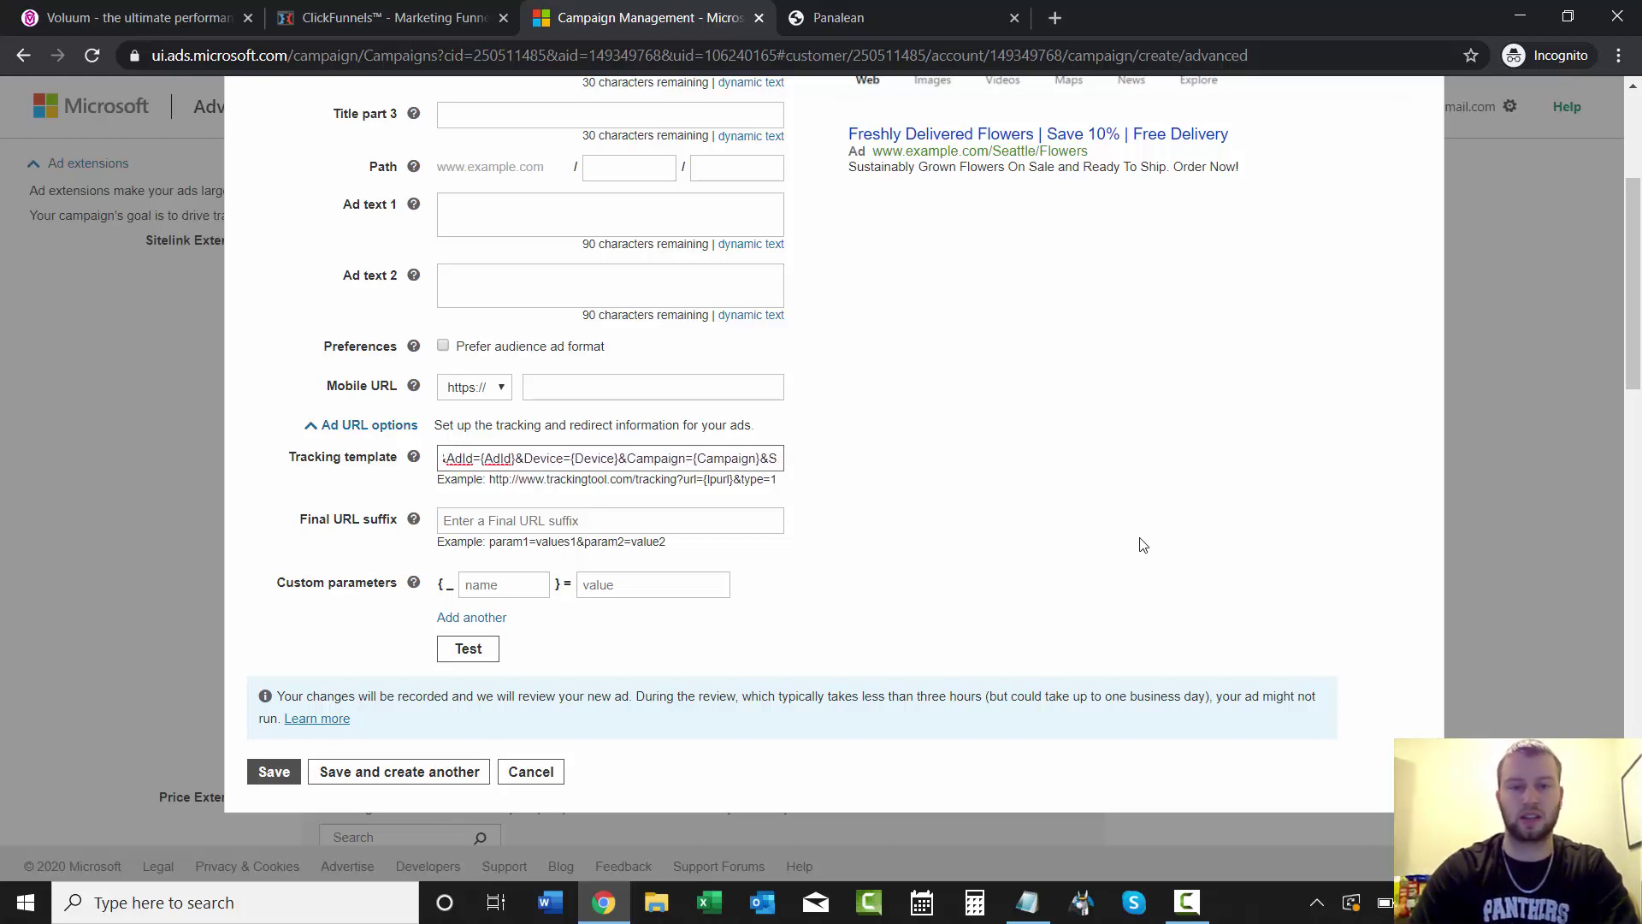
key("BackSpace")
key("BackSpace")
left_click(1112, 513)
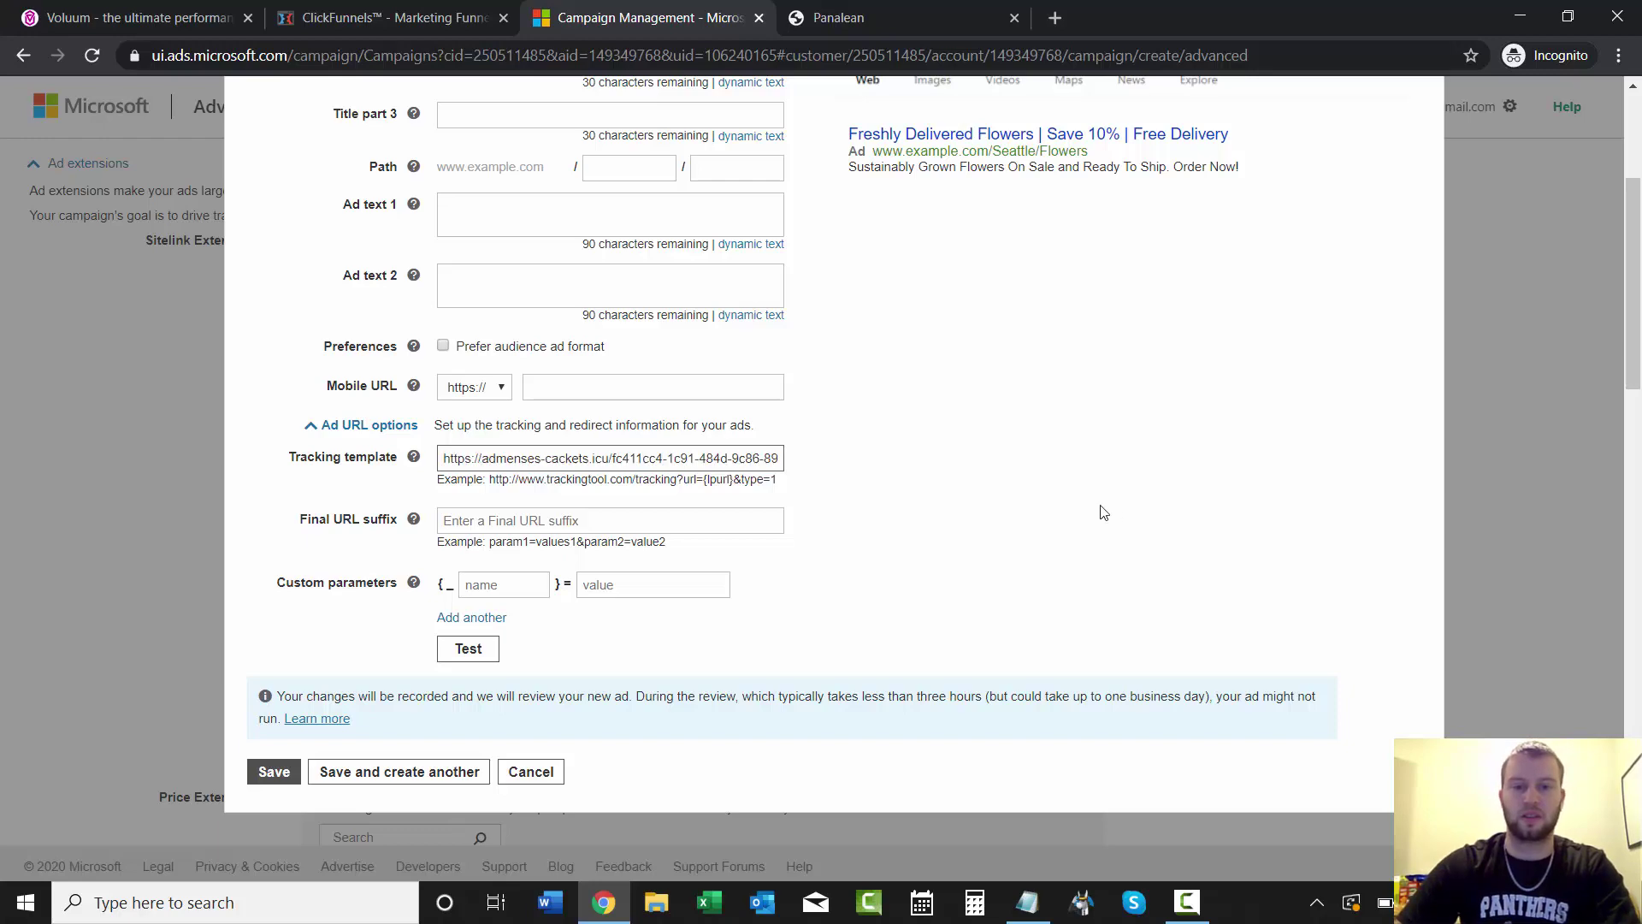
left_click(483, 650)
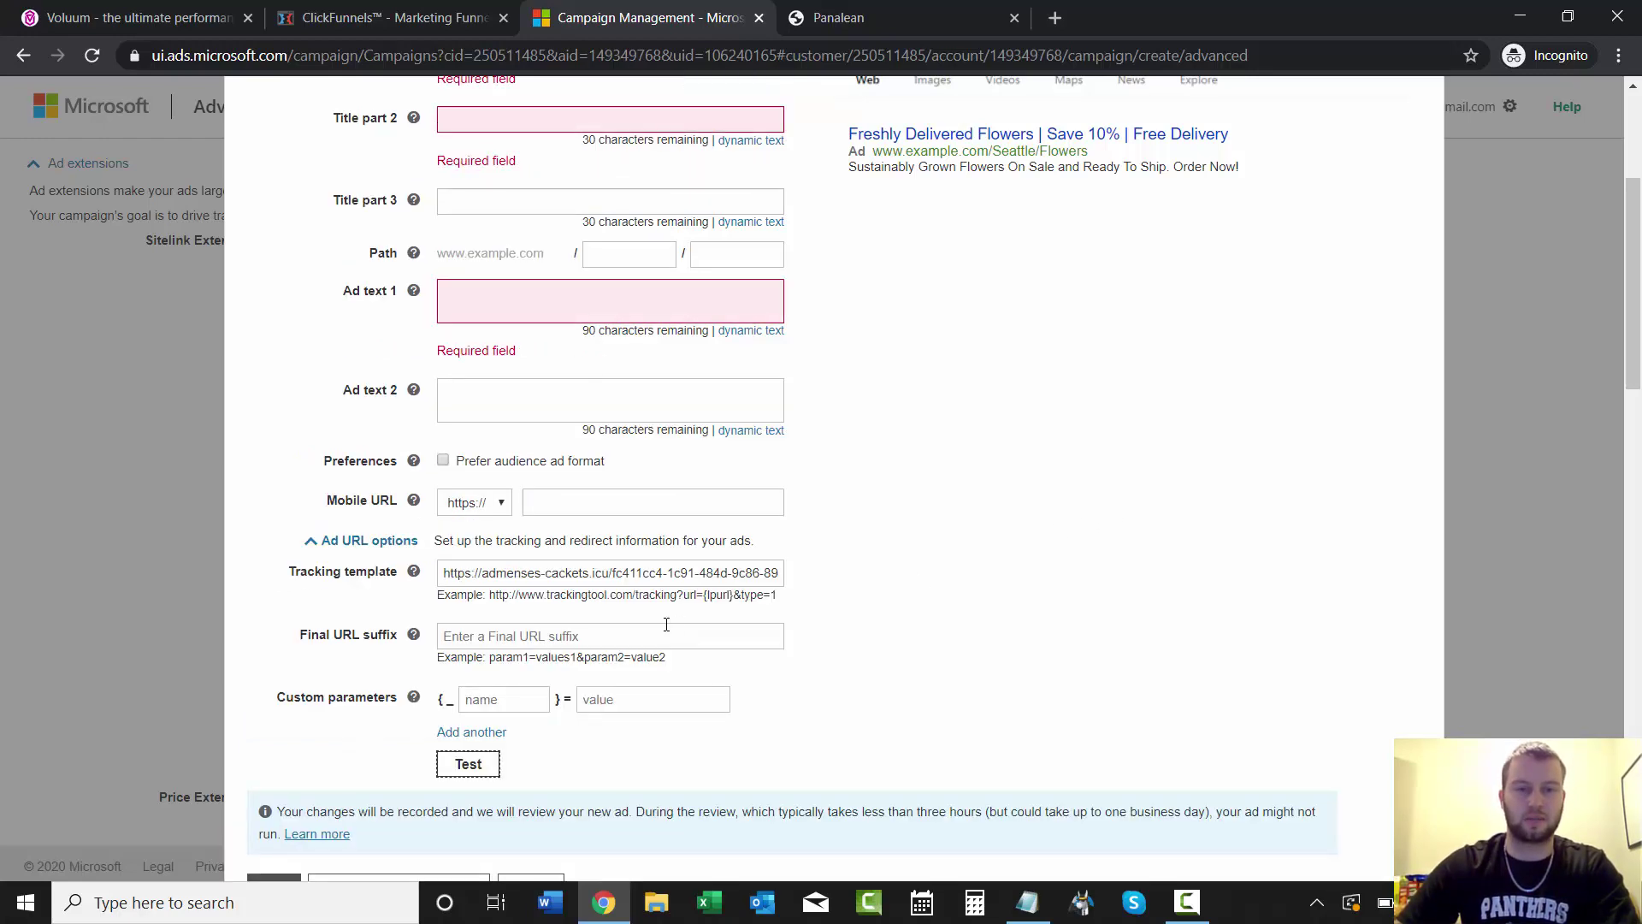
scroll(886, 605, "down", 2)
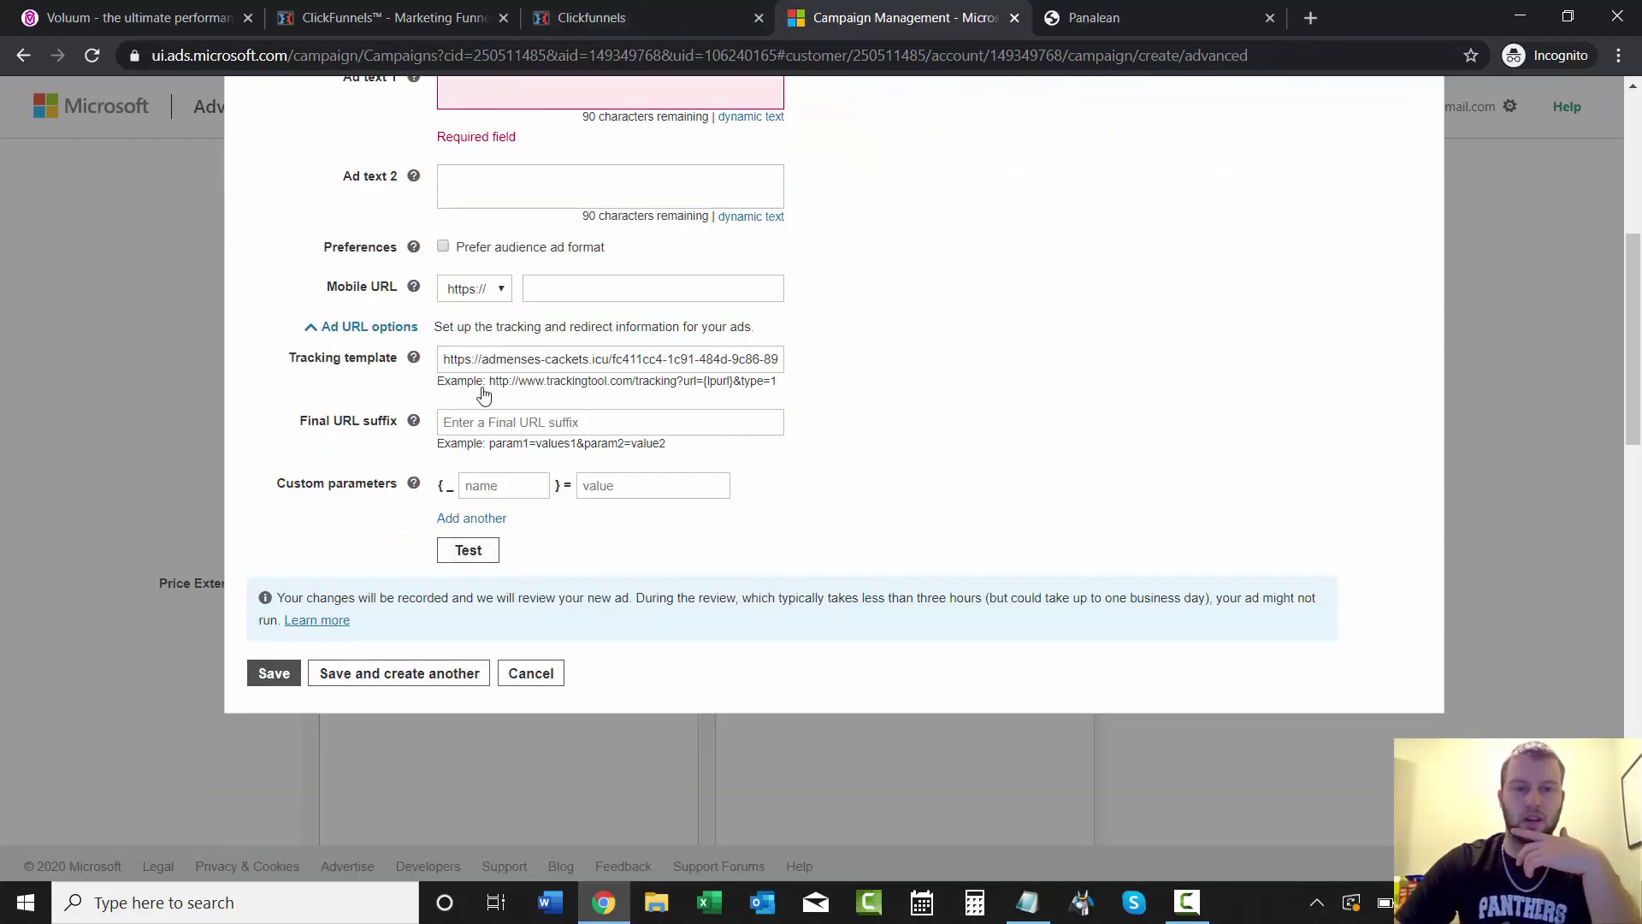